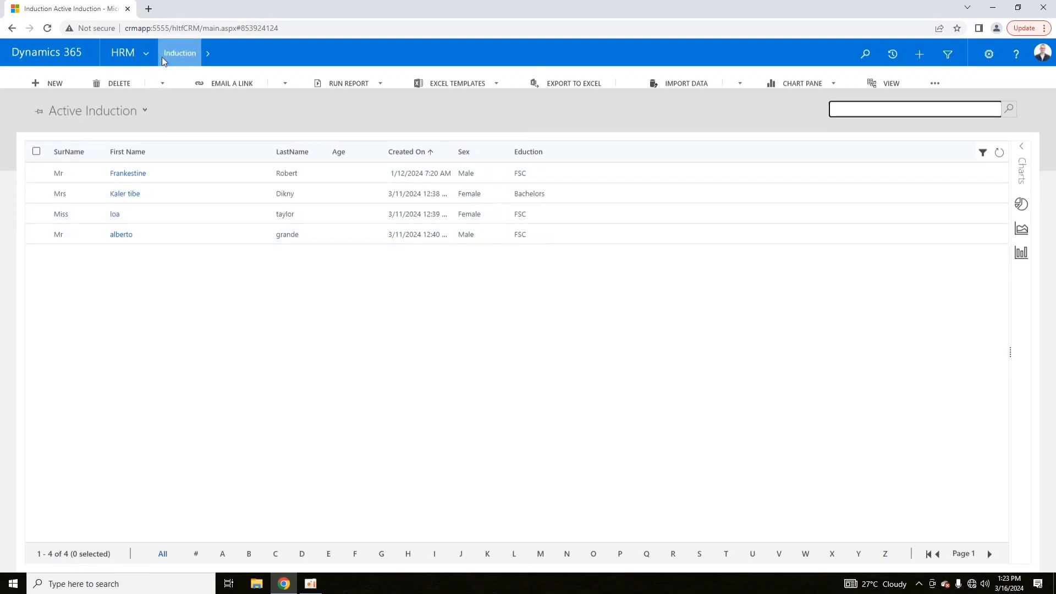
# Step: Refresh and return to the Active Induction records view
pyautogui.click(180, 53)
pyautogui.click(180, 53)
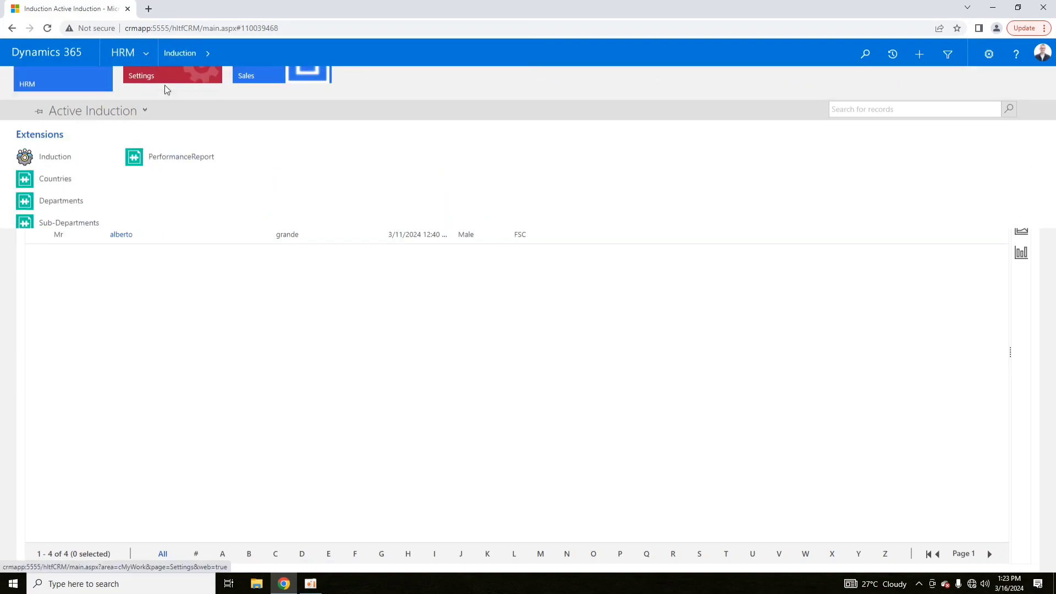
pyautogui.click(46, 156)
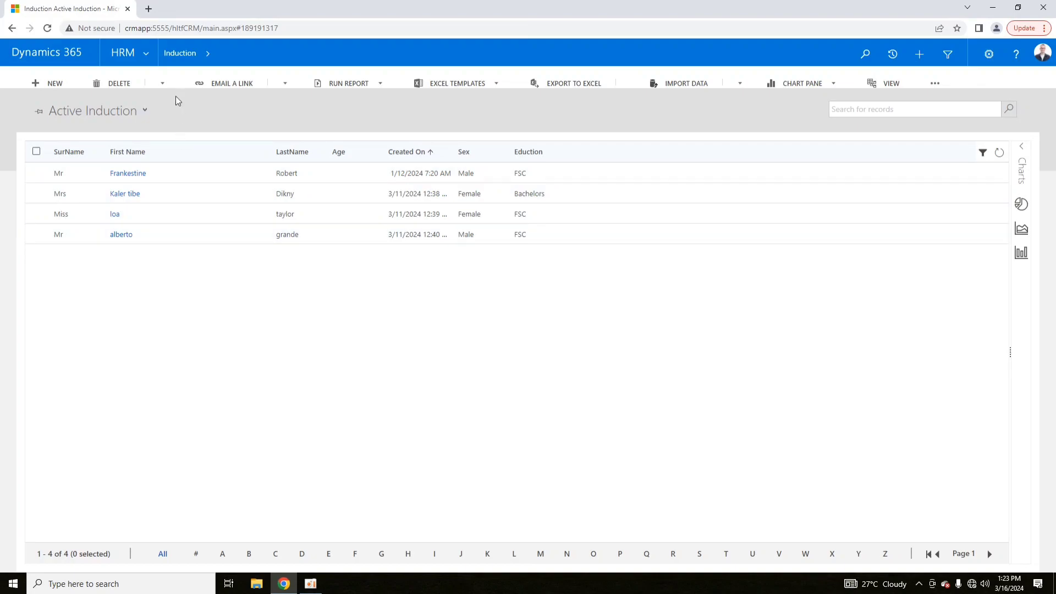
# Step: Go to the Settings area's Customizations page
pyautogui.click(148, 52)
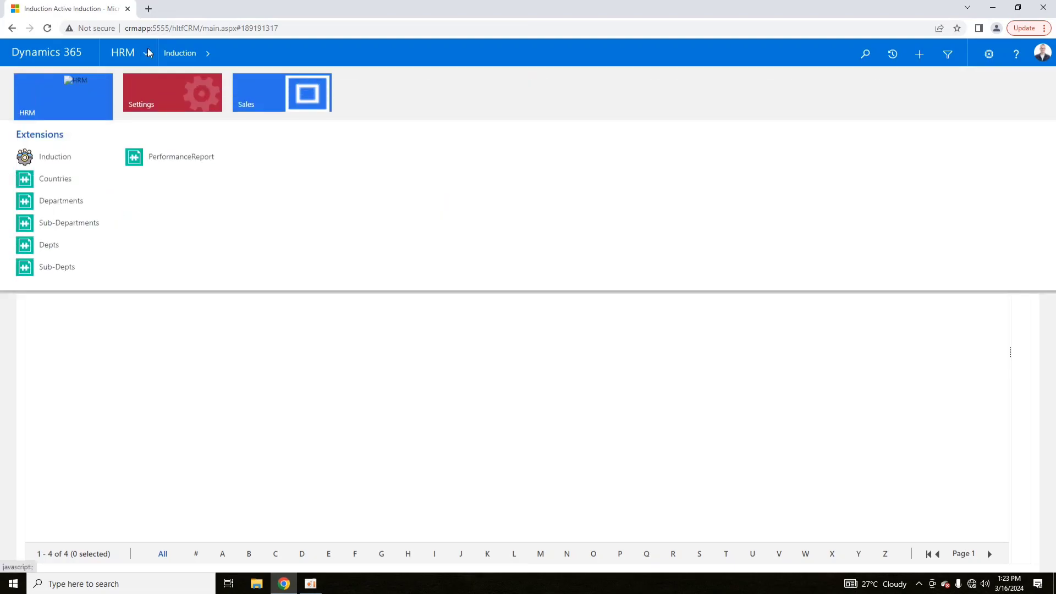
pyautogui.click(175, 99)
pyautogui.click(166, 159)
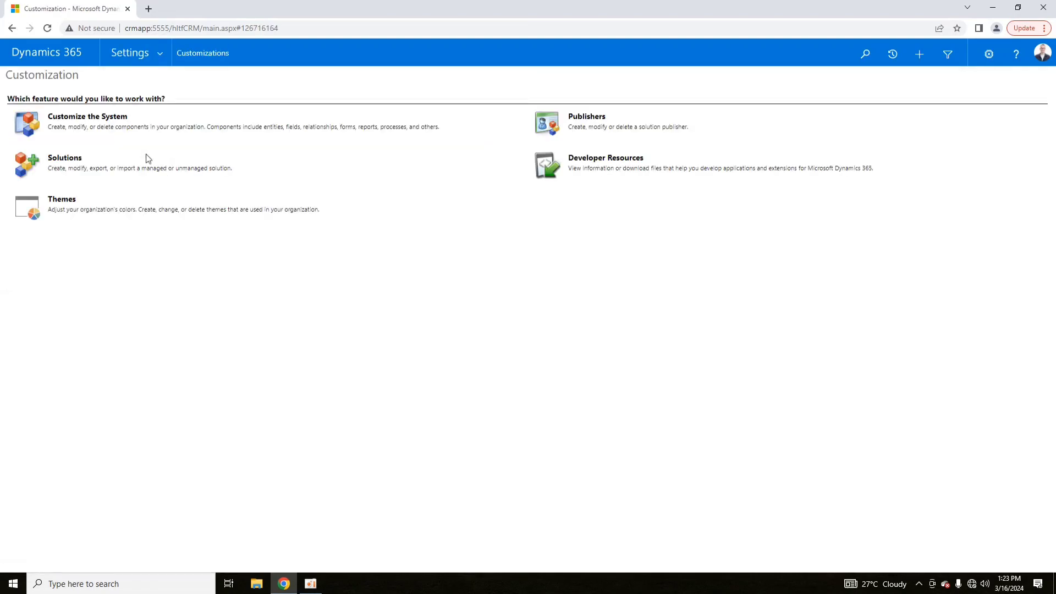
# Step: Open Customize the System maximized and expand Components > Entities in the Default Solution
pyautogui.click(72, 122)
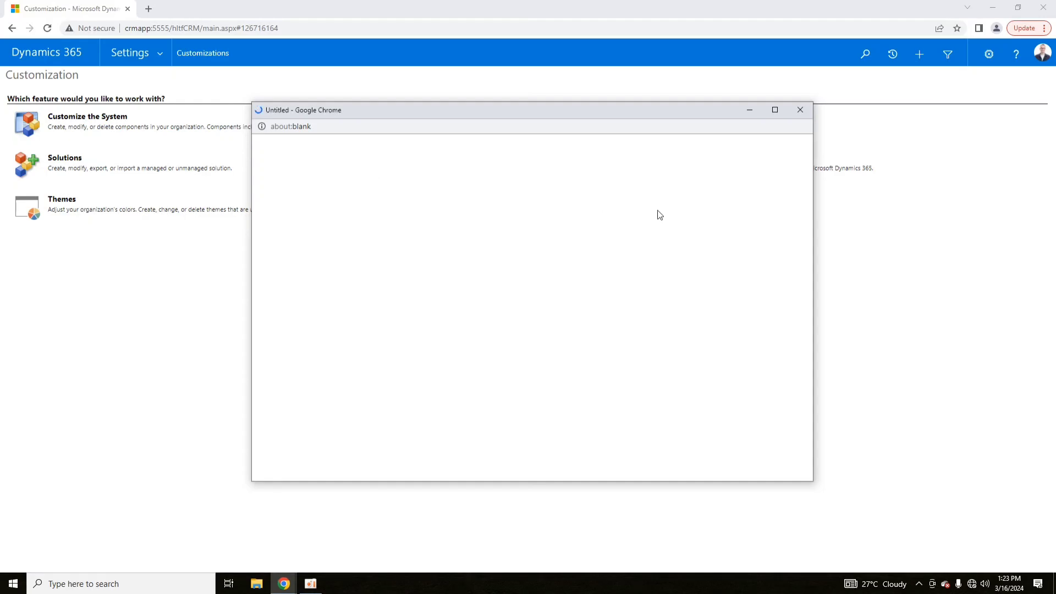
pyautogui.click(775, 110)
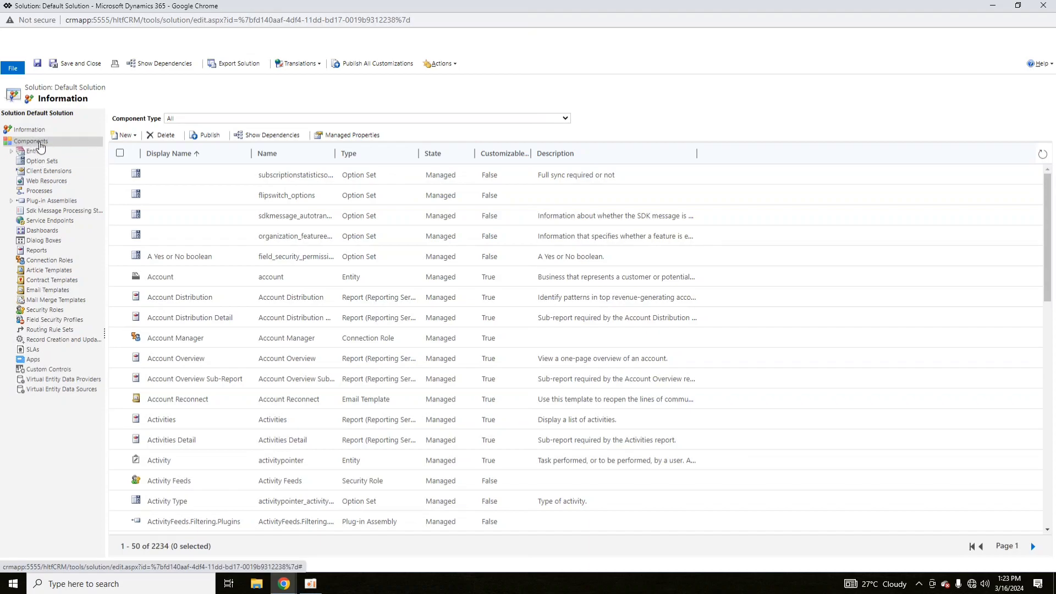
pyautogui.click(12, 153)
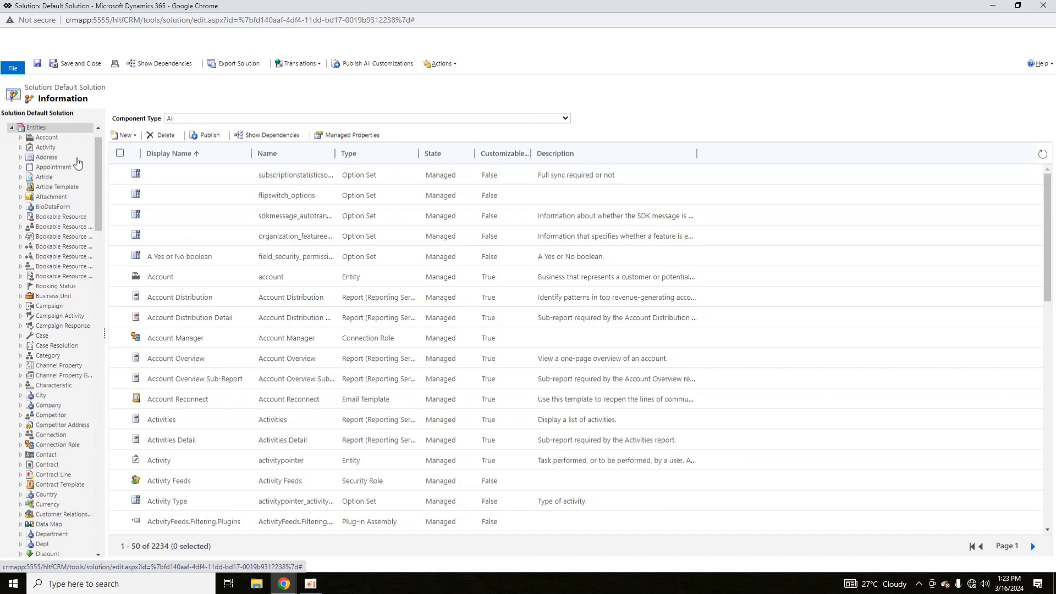
pyautogui.moveTo(102, 180); pyautogui.dragTo(97, 156)
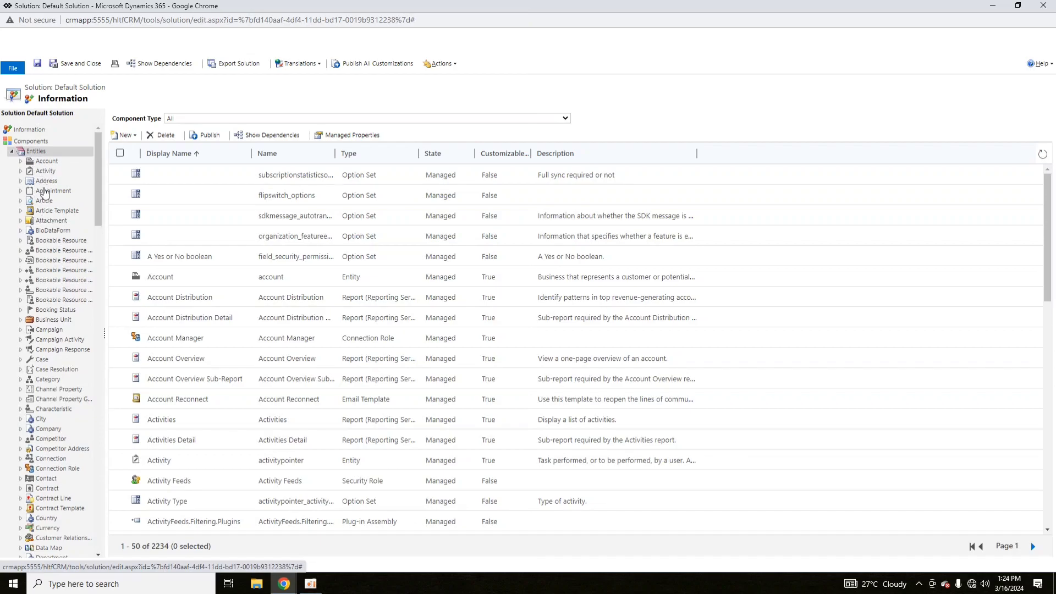
pyautogui.moveTo(100, 191); pyautogui.dragTo(94, 127)
# Step: Filter the Default Solution entities to the Custom view (29 entities) after checking All (174)
pyautogui.click(38, 151)
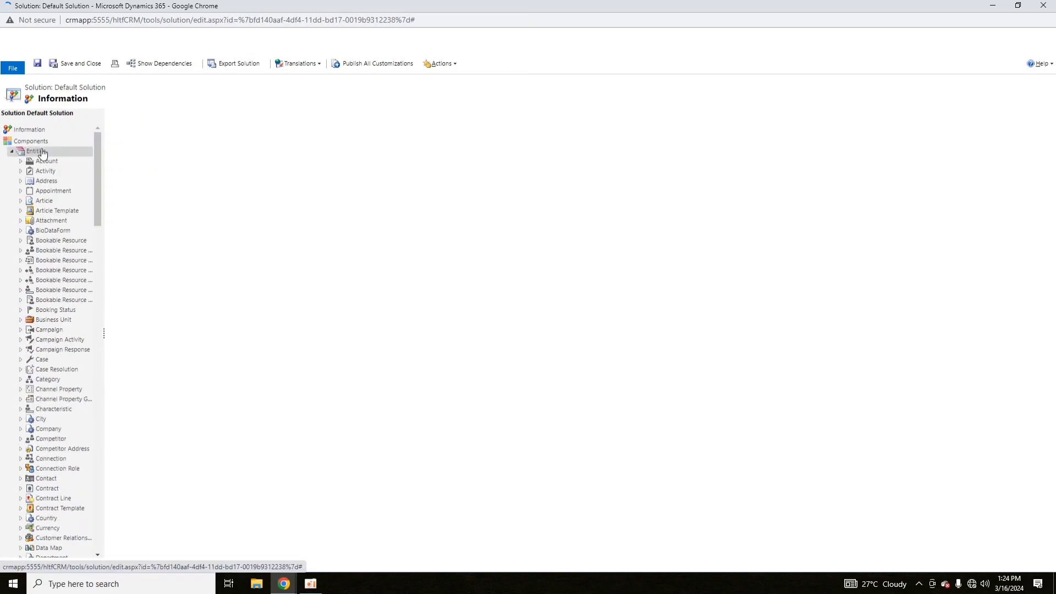
pyautogui.click(647, 119)
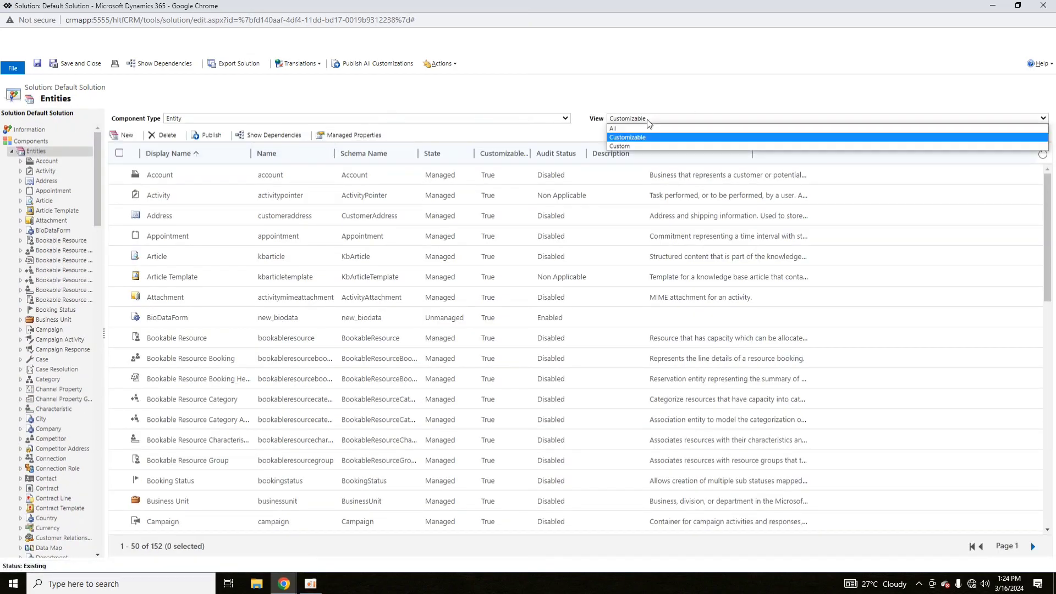
pyautogui.click(654, 93)
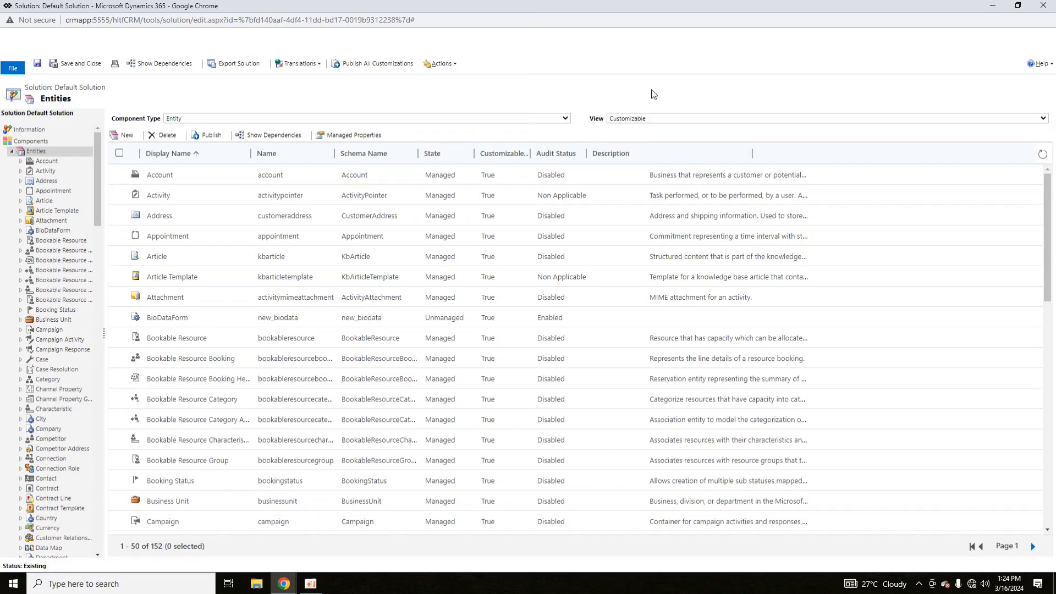
pyautogui.click(645, 119)
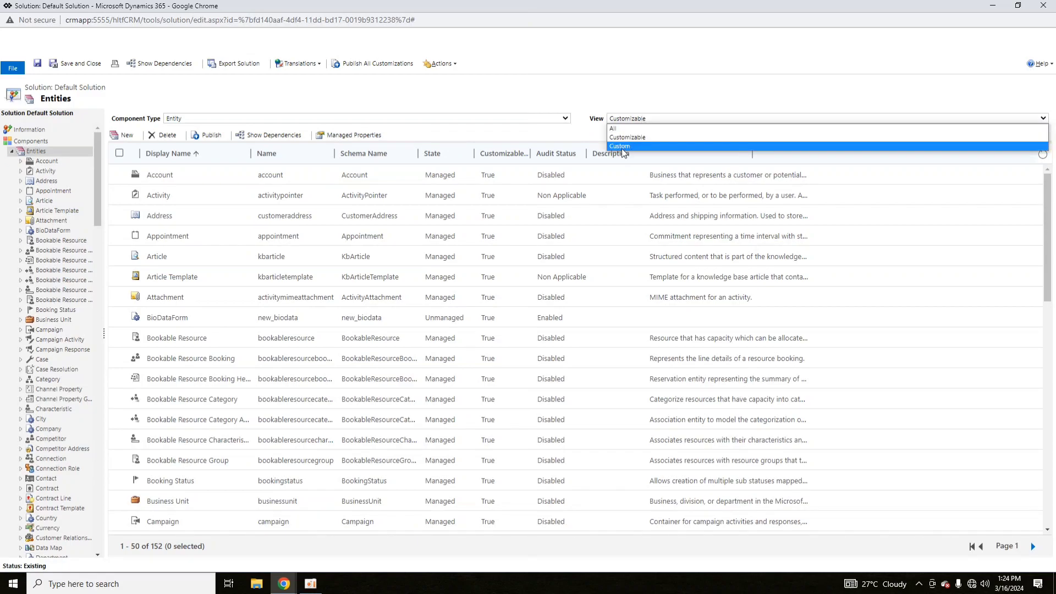
pyautogui.click(639, 147)
pyautogui.click(640, 120)
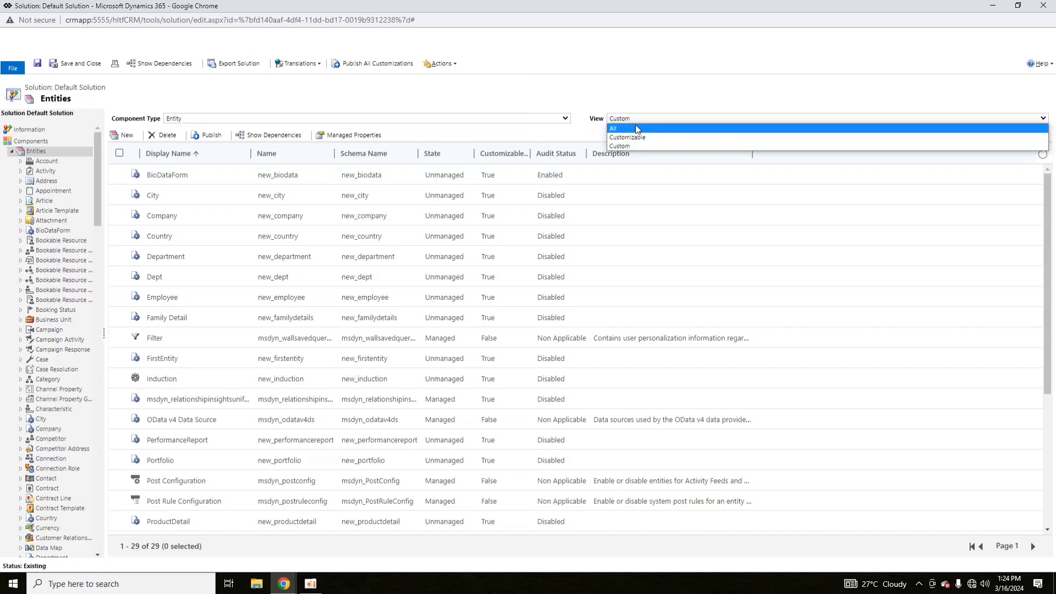
pyautogui.click(637, 127)
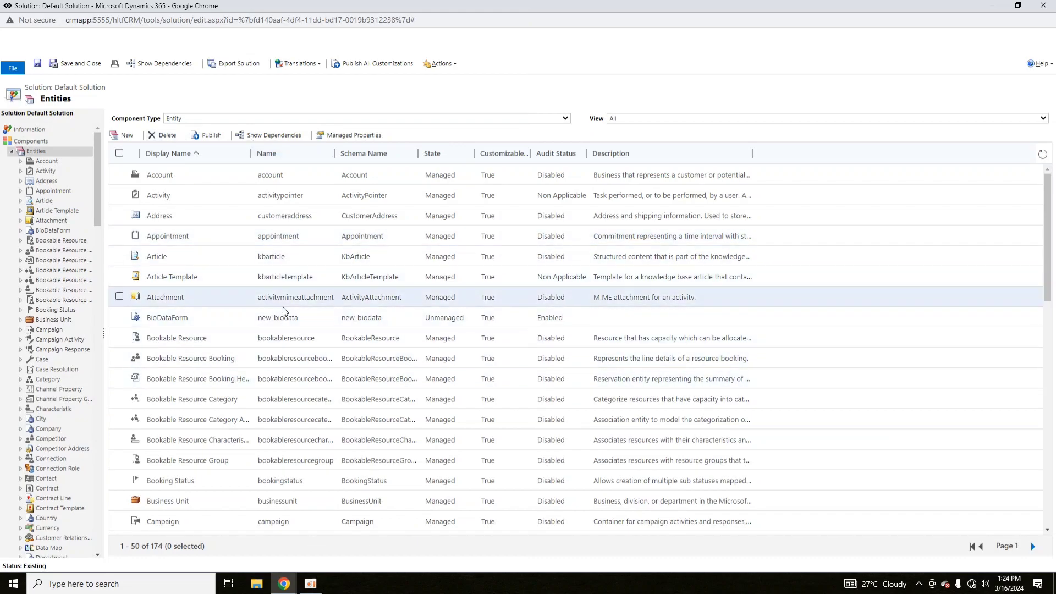
pyautogui.click(662, 120)
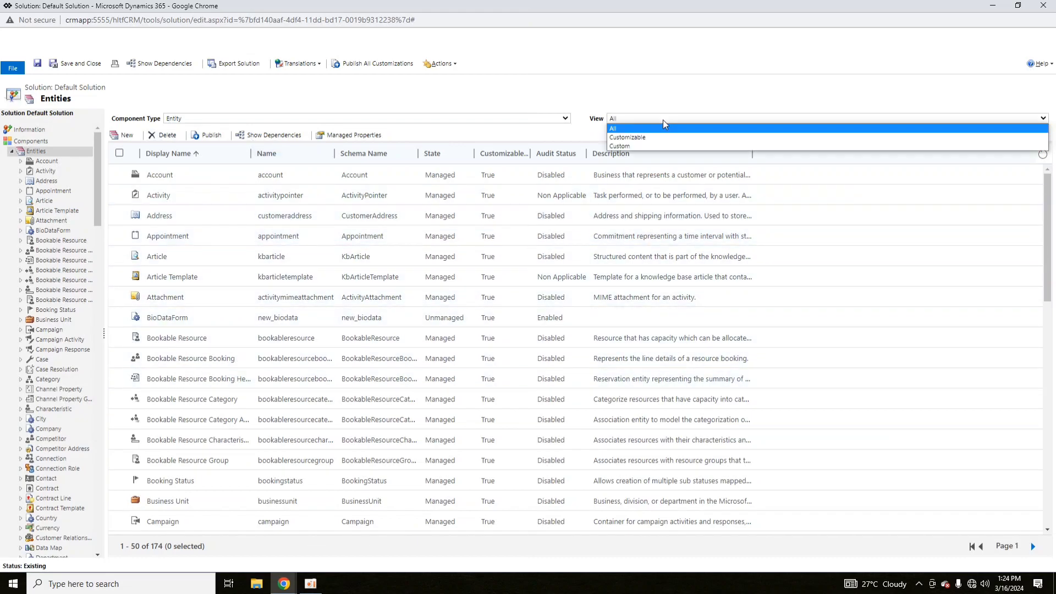
pyautogui.click(635, 144)
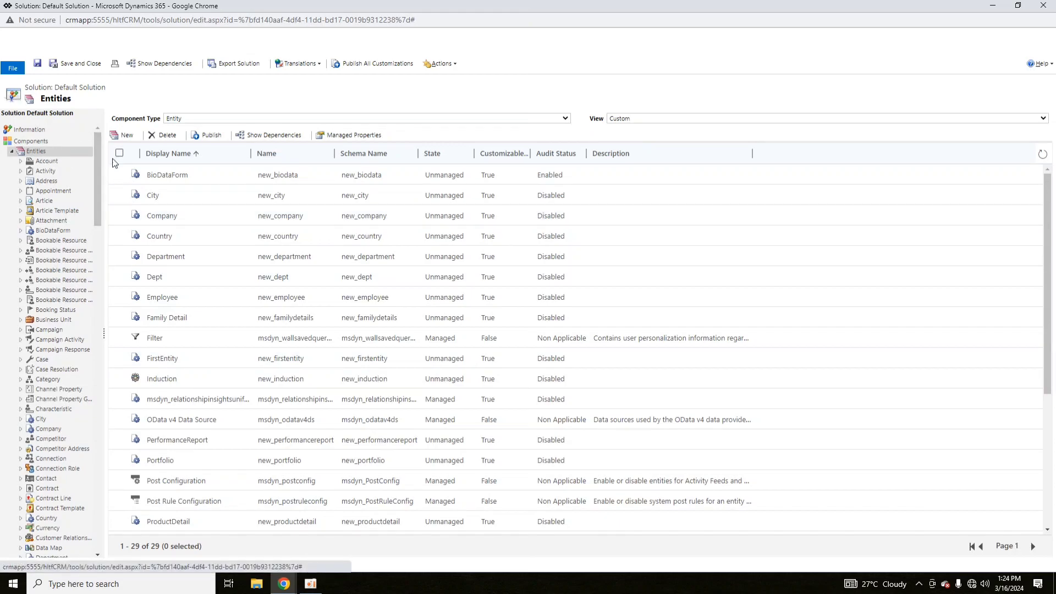
# Step: Start a new entity with display name ProductsDetail and plural name ProductsDetails
pyautogui.click(127, 135)
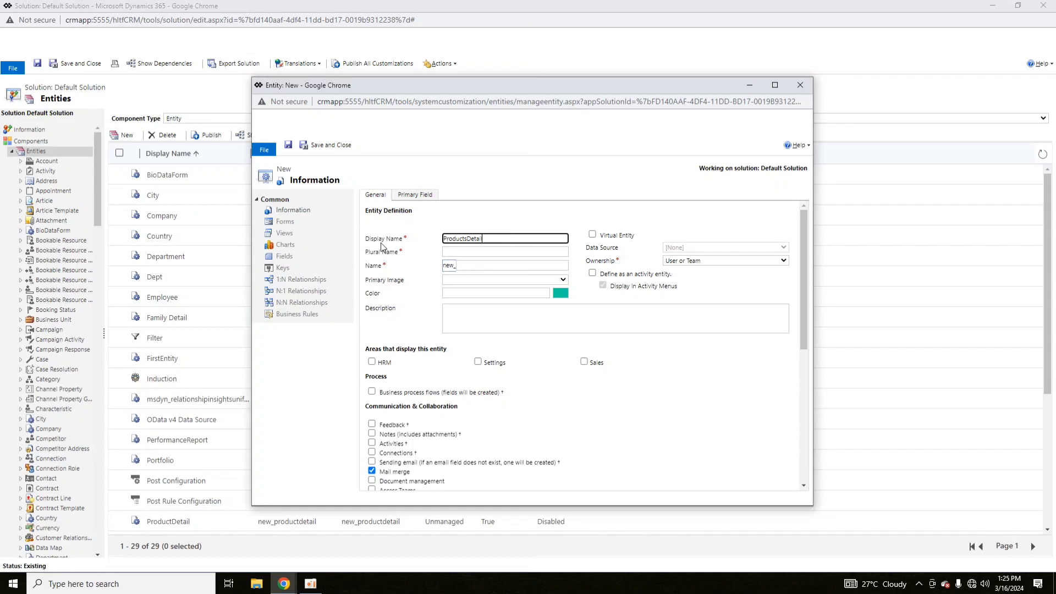
pyautogui.moveTo(483, 238); pyautogui.dragTo(414, 241)
pyautogui.hotkey('ctrl', 'c')
pyautogui.click(507, 252)
pyautogui.hotkey('ctrl', 'v')
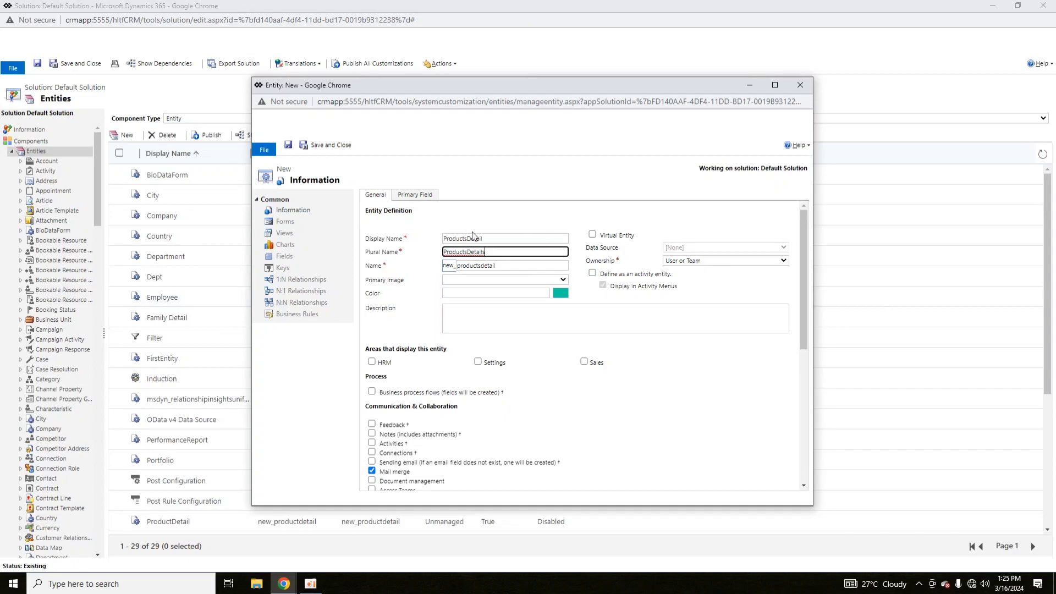
# Step: Keep the entity's ownership as User or Team and minimize the Default Solution window
pyautogui.click(696, 262)
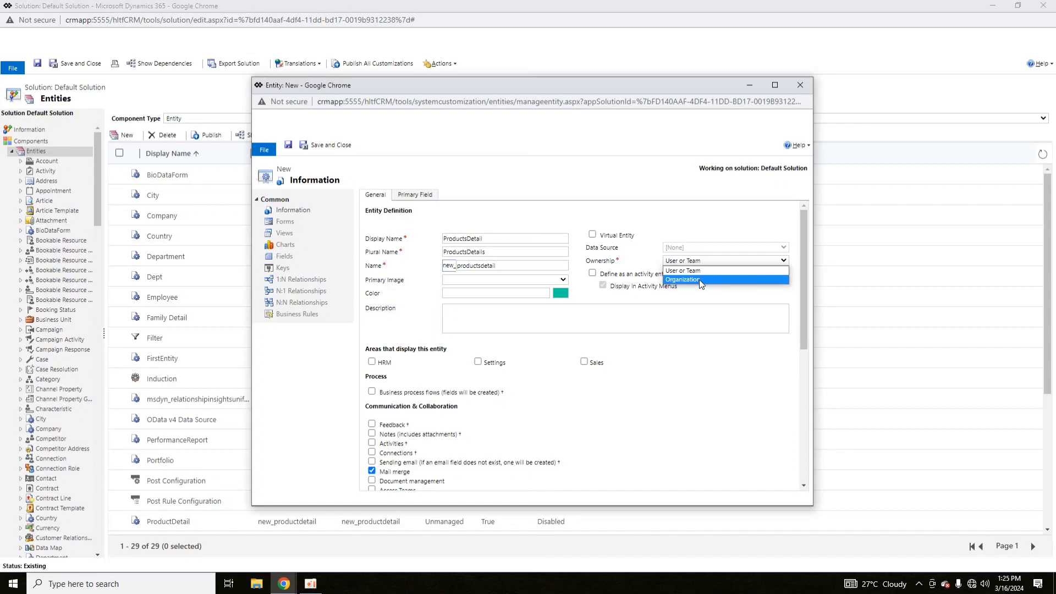
pyautogui.click(717, 302)
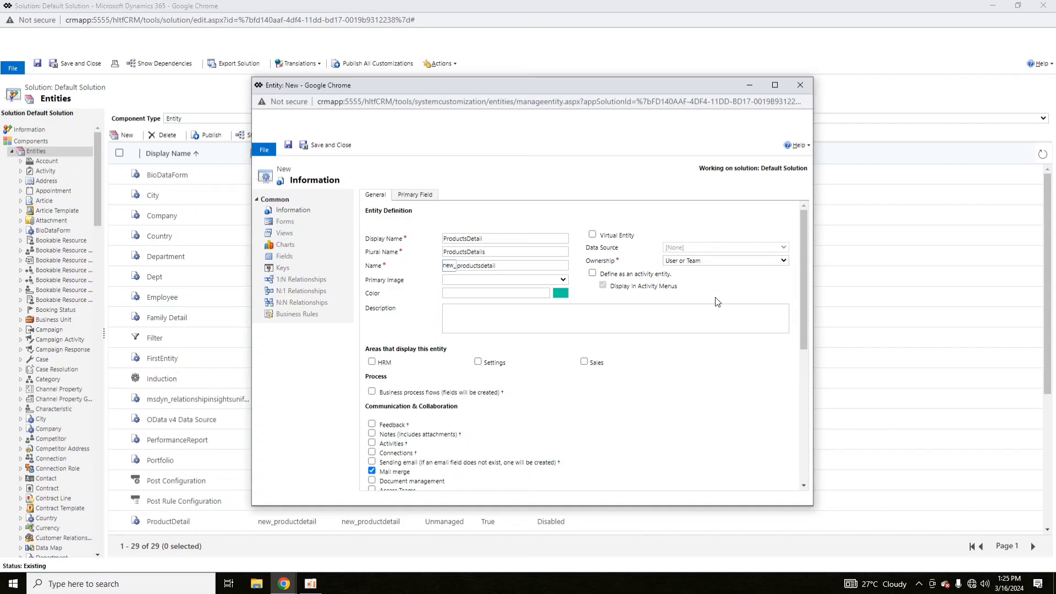
pyautogui.scroll(-1, 483, 306)
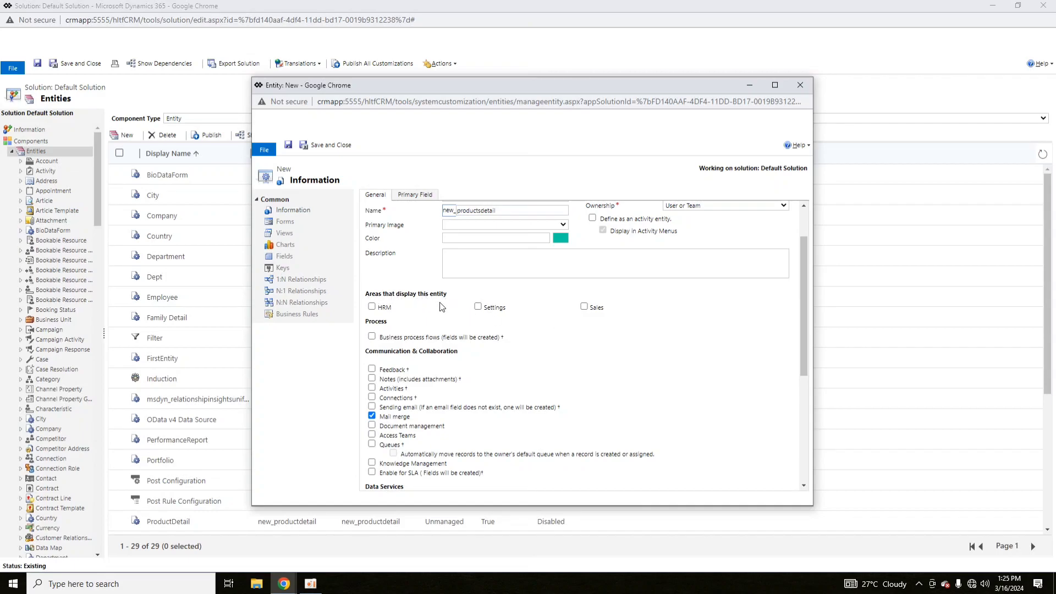
pyautogui.click(993, 5)
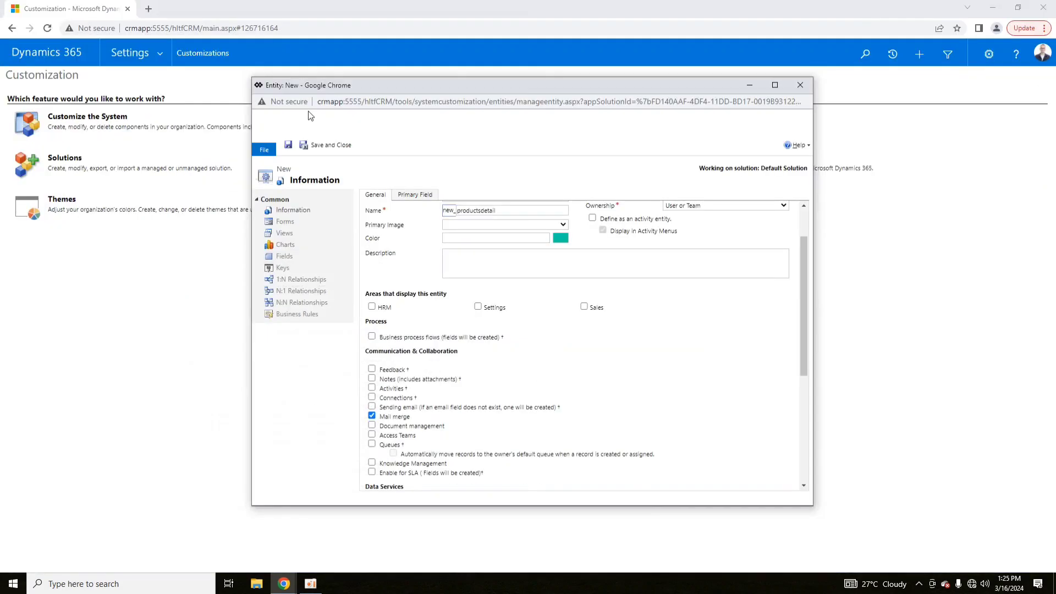
# Step: Enable the ProductsDetail entity for the HRM area and save it
pyautogui.click(162, 52)
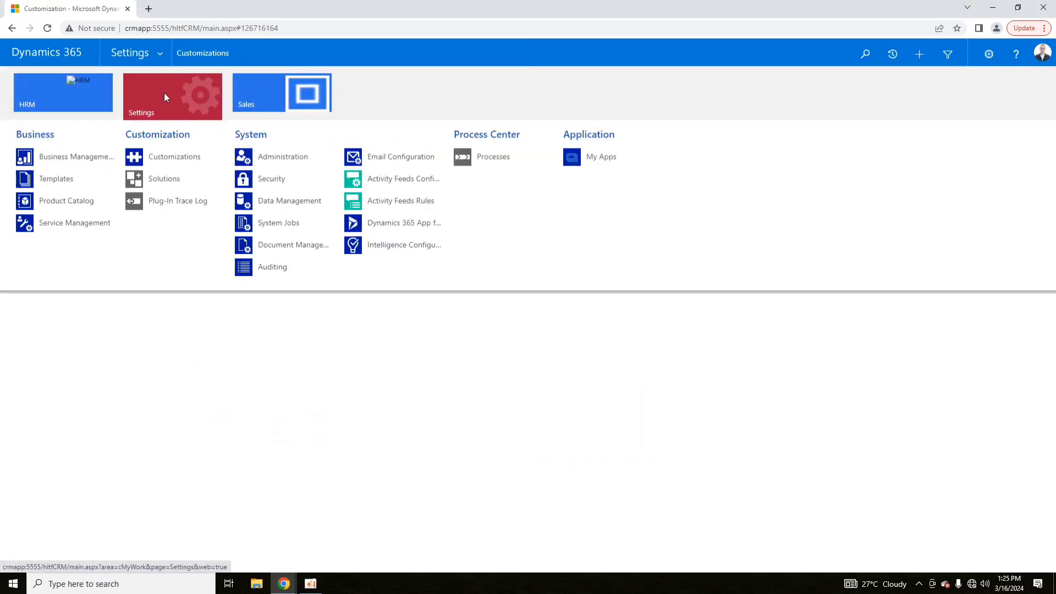
pyautogui.click(284, 583)
pyautogui.click(299, 473)
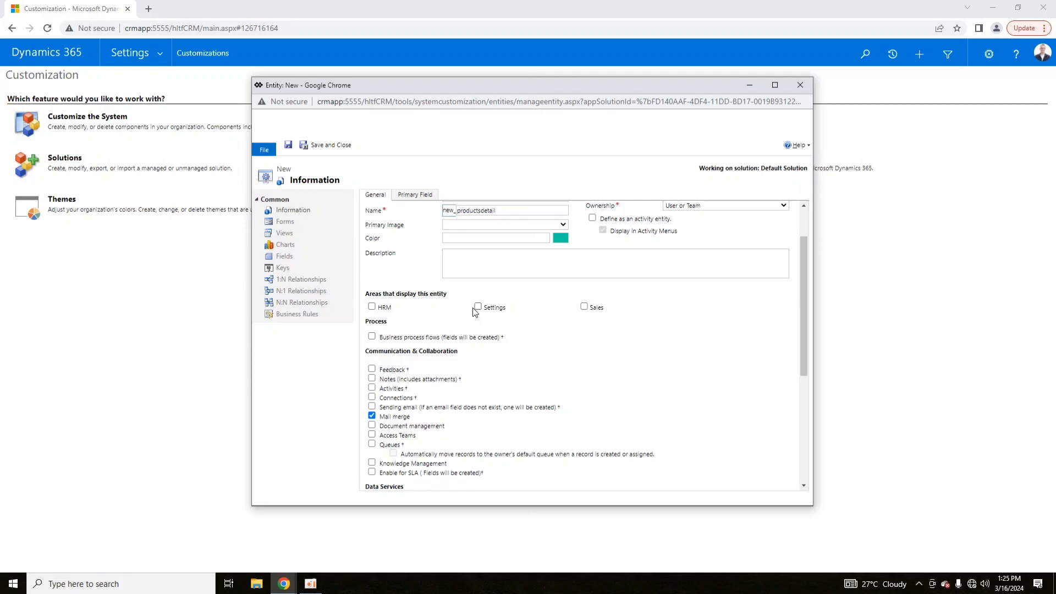
pyautogui.click(373, 307)
pyautogui.scroll(-2, 627, 331)
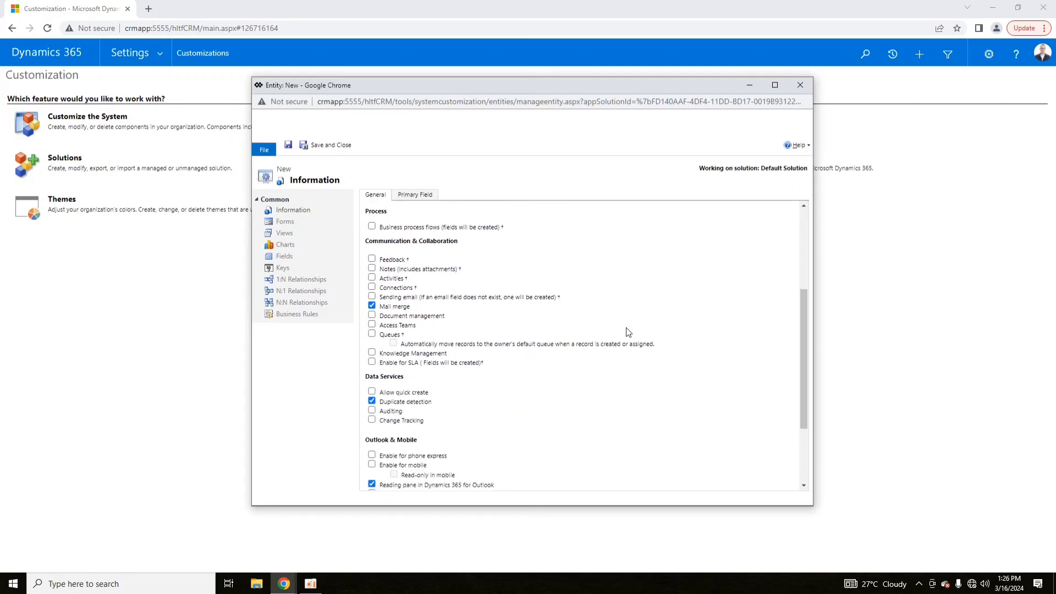
pyautogui.scroll(-2, 405, 319)
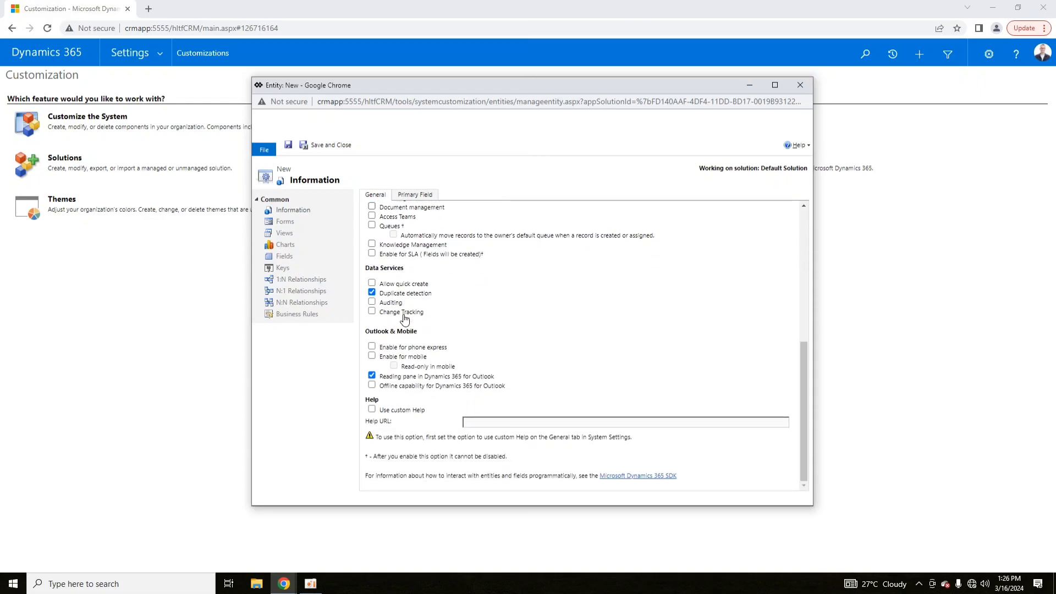
pyautogui.scroll(5, 405, 319)
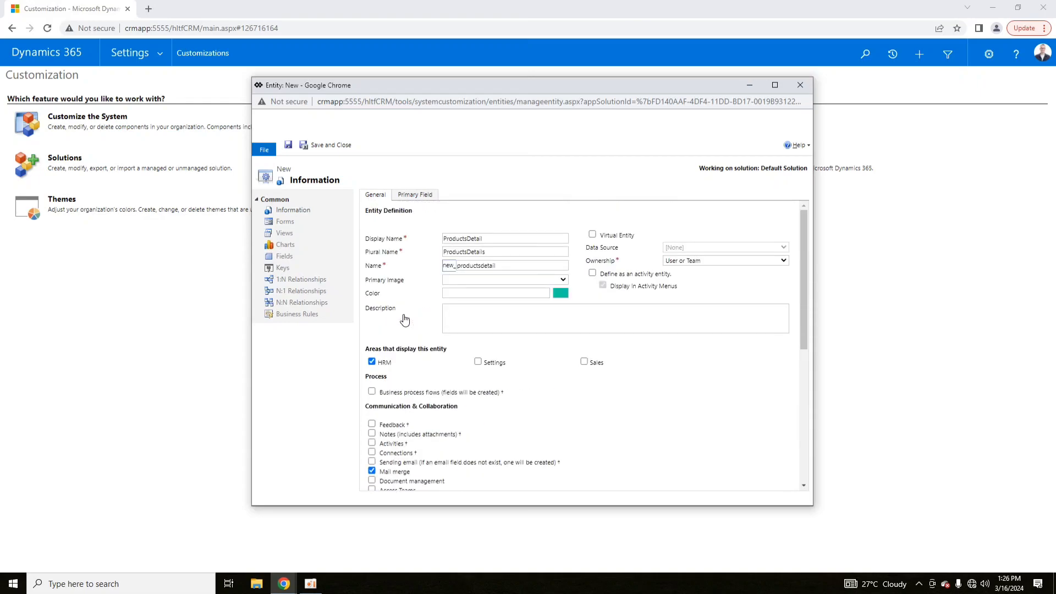
pyautogui.click(289, 146)
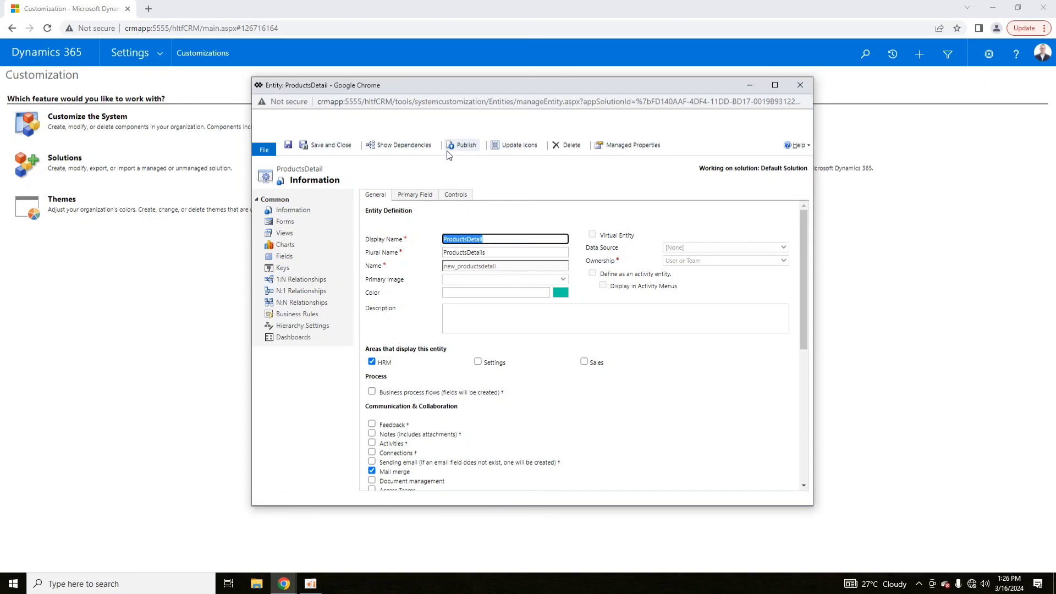
# Step: Show ProductsDetail's 19 default fields, such as createdby and new_name
pyautogui.click(499, 173)
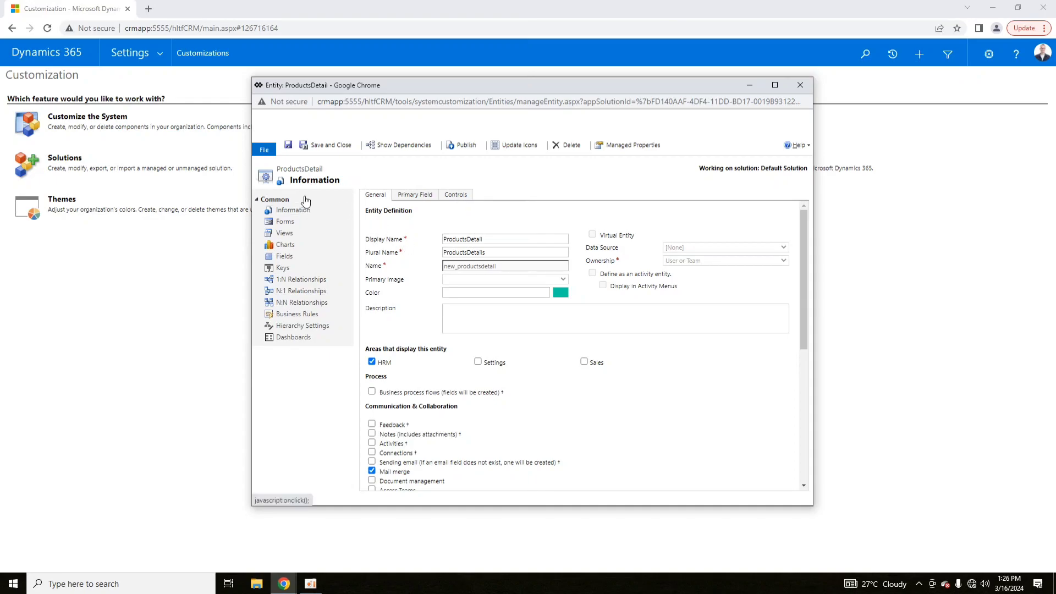
pyautogui.click(282, 258)
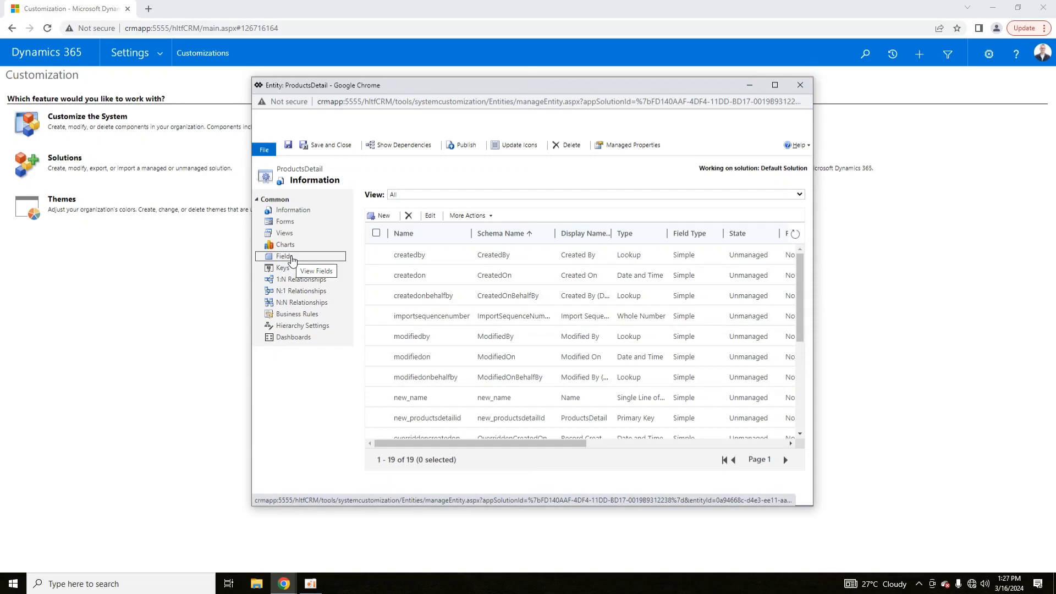
# Step: Switch the field list view to Custom and back to All
pyautogui.click(684, 194)
pyautogui.click(686, 202)
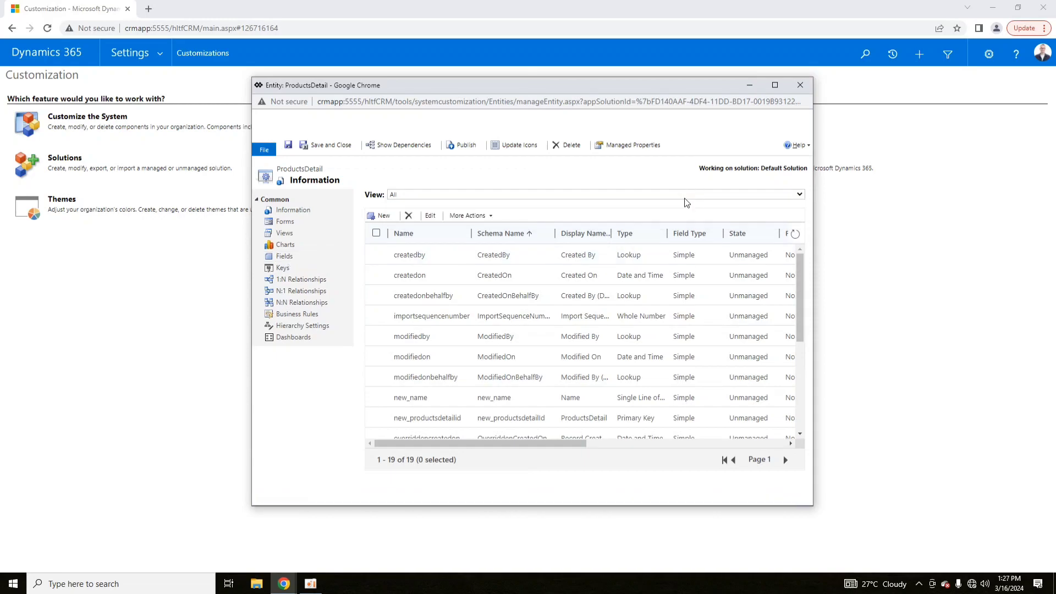
pyautogui.click(684, 195)
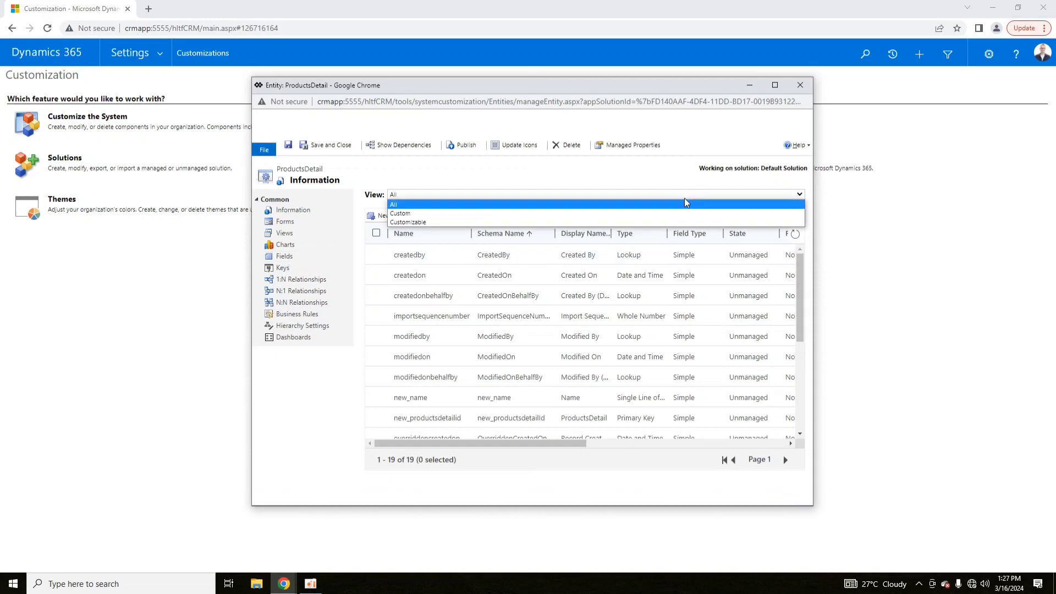
pyautogui.click(468, 216)
pyautogui.click(406, 195)
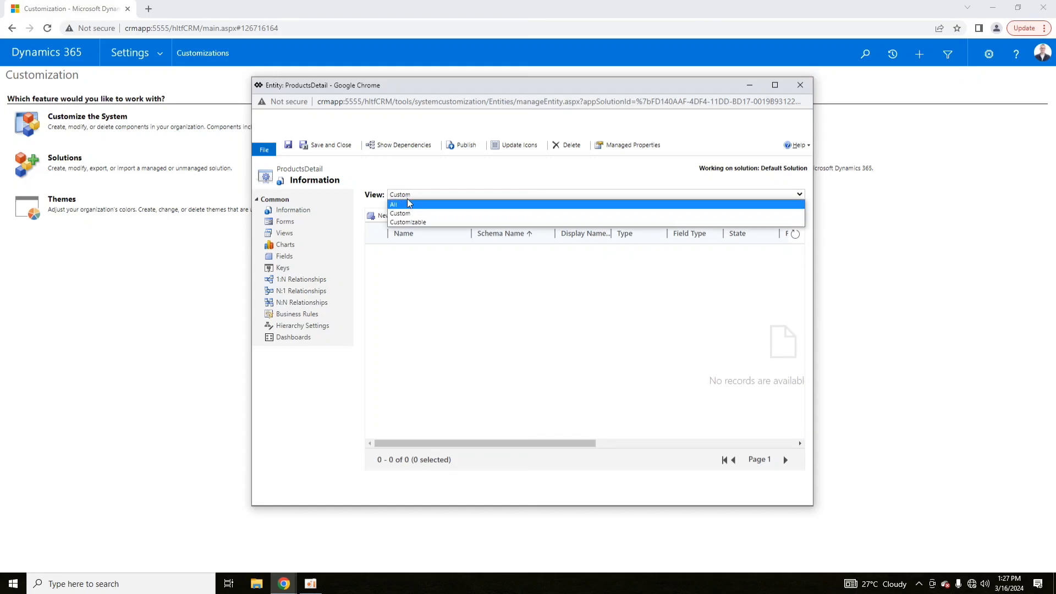
pyautogui.click(407, 205)
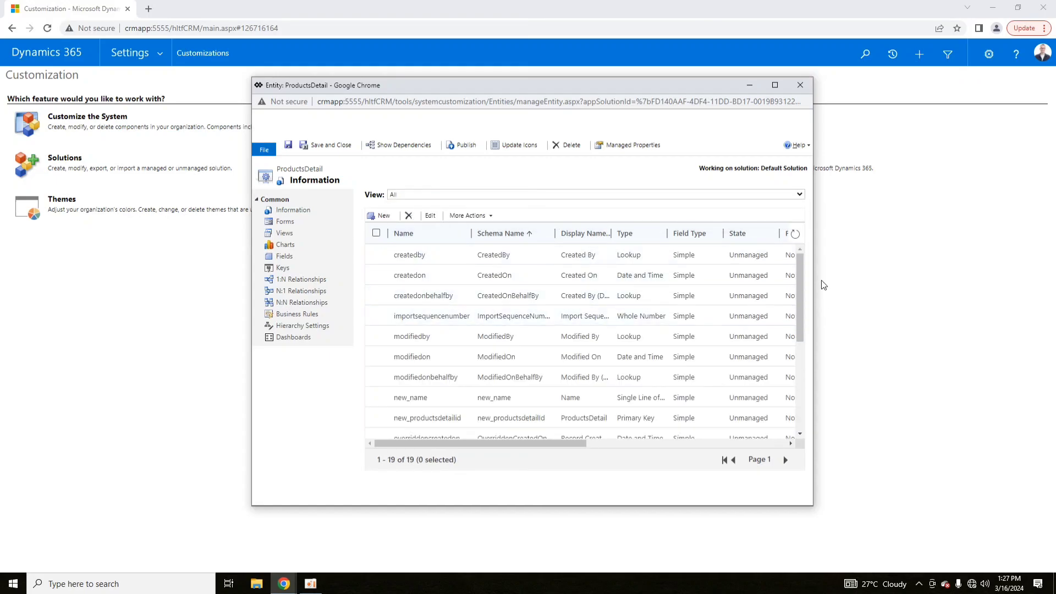
# Step: Maximize the entity window and tick then untick the createdby field row
pyautogui.click(774, 85)
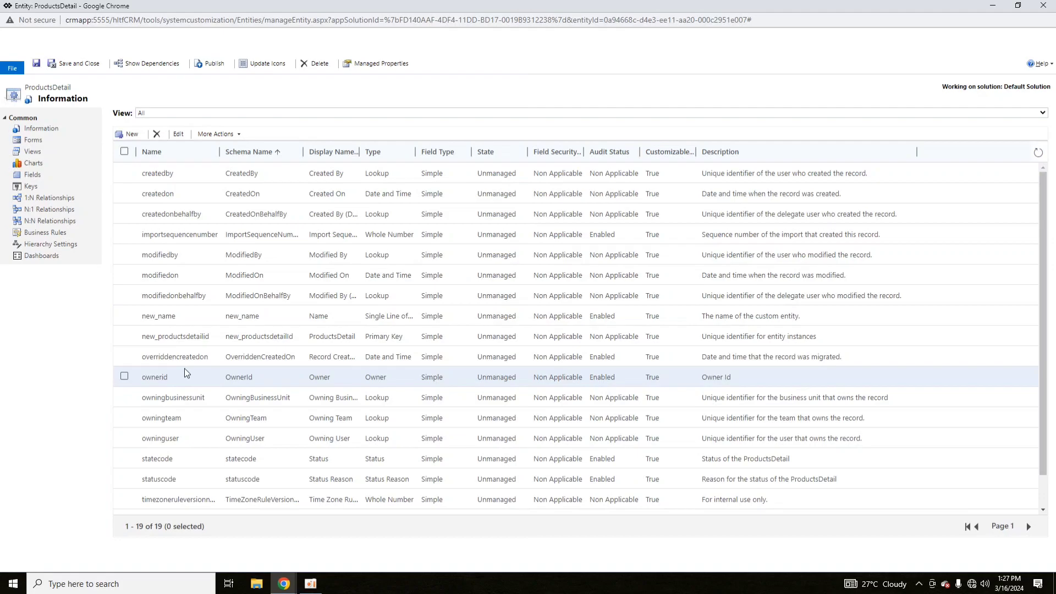
pyautogui.scroll(-1, 183, 368)
pyautogui.scroll(1, 178, 500)
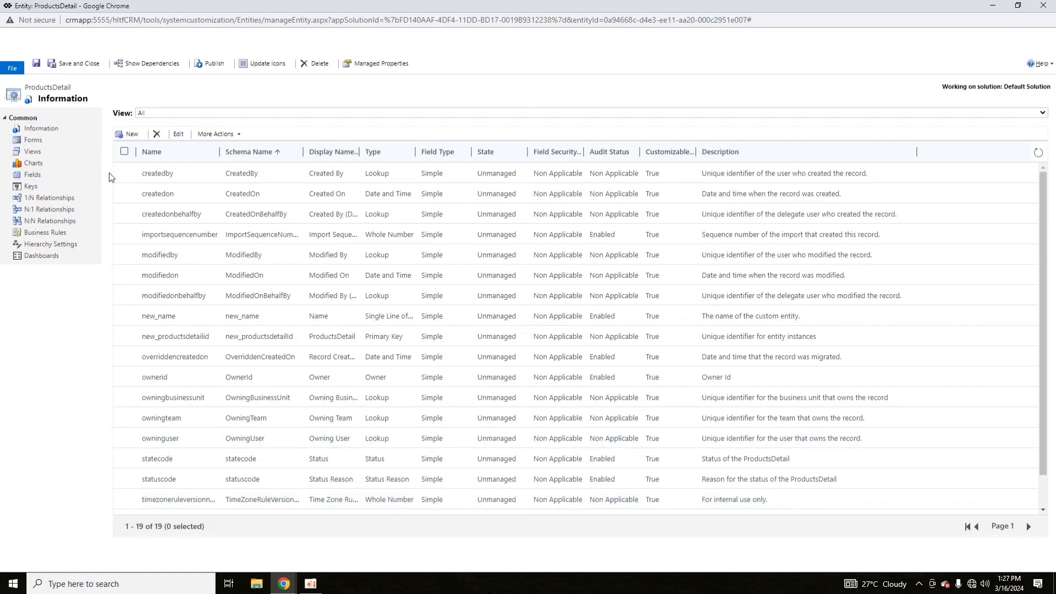
pyautogui.click(124, 174)
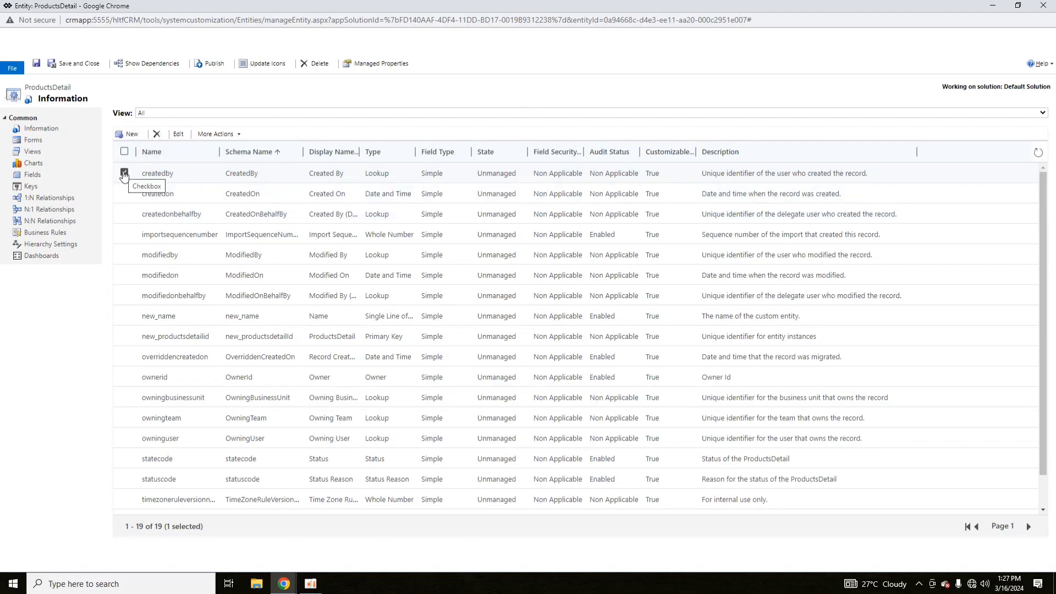
pyautogui.click(125, 174)
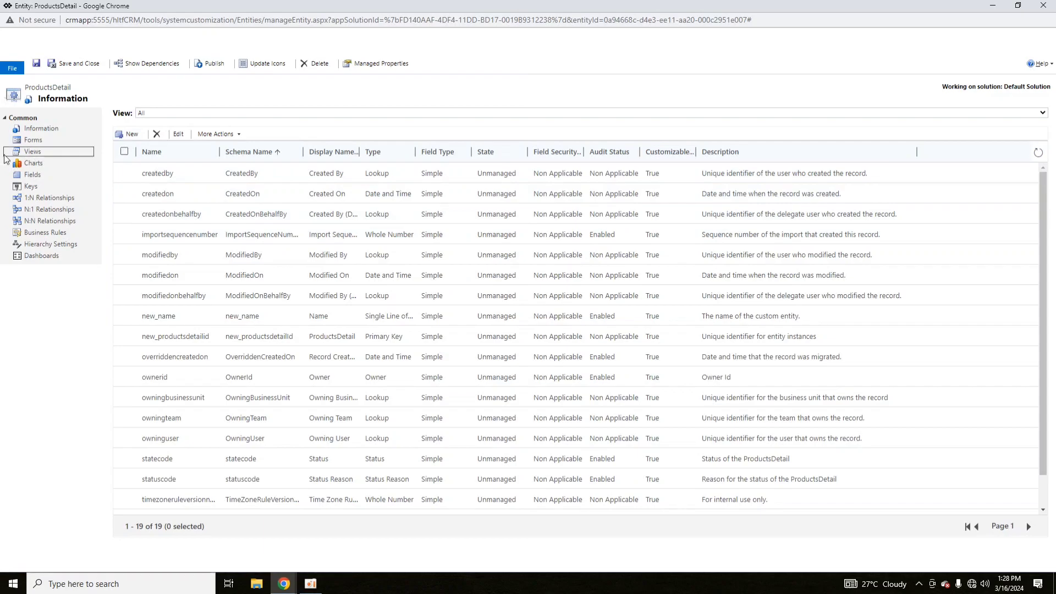
# Step: Start a new ProductsDetail field with display name Type
pyautogui.click(126, 135)
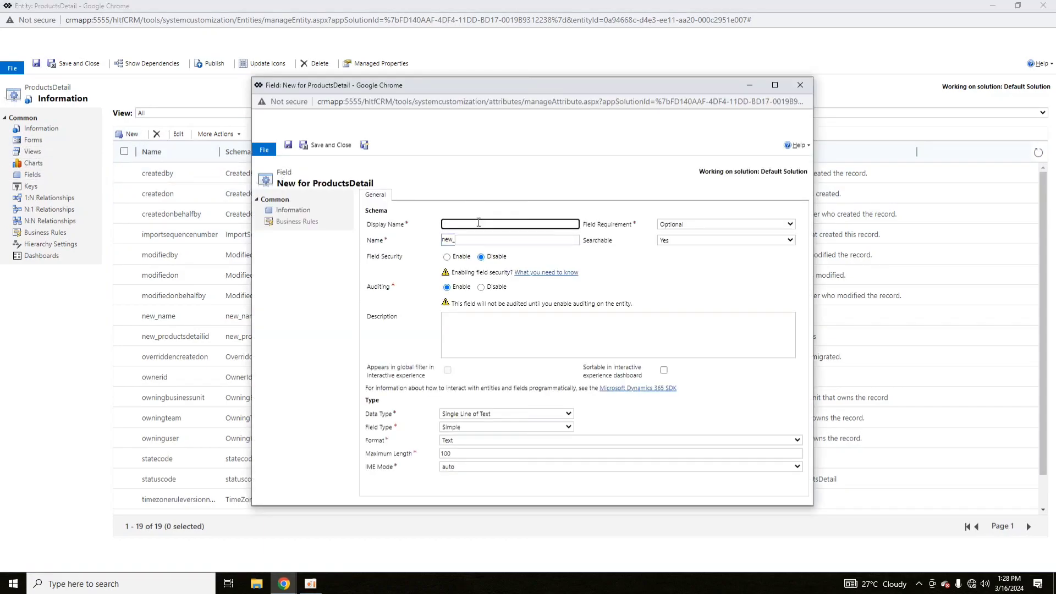
pyautogui.click(478, 222)
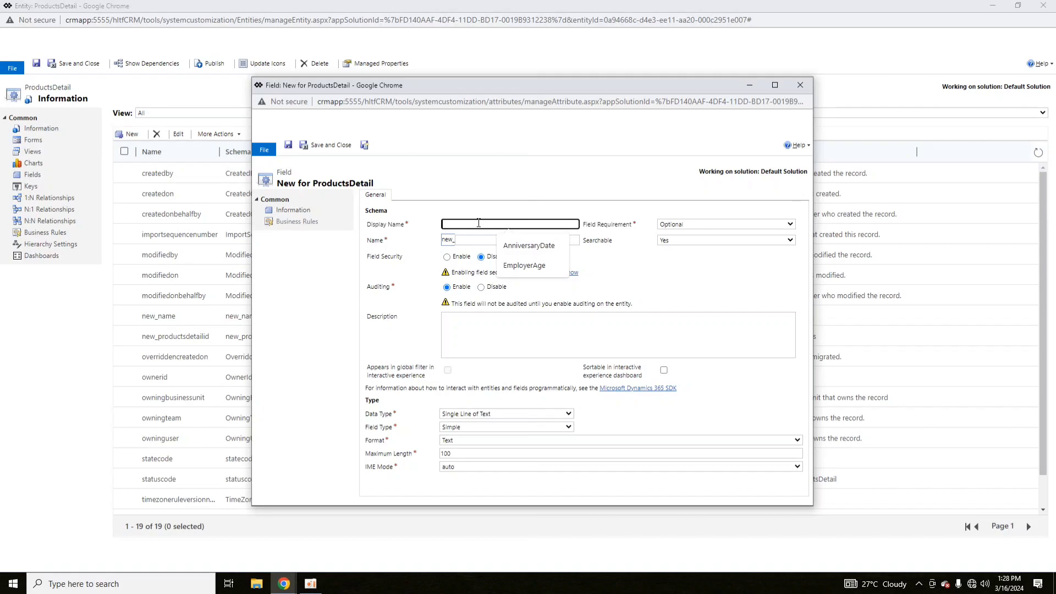
pyautogui.write('Type')
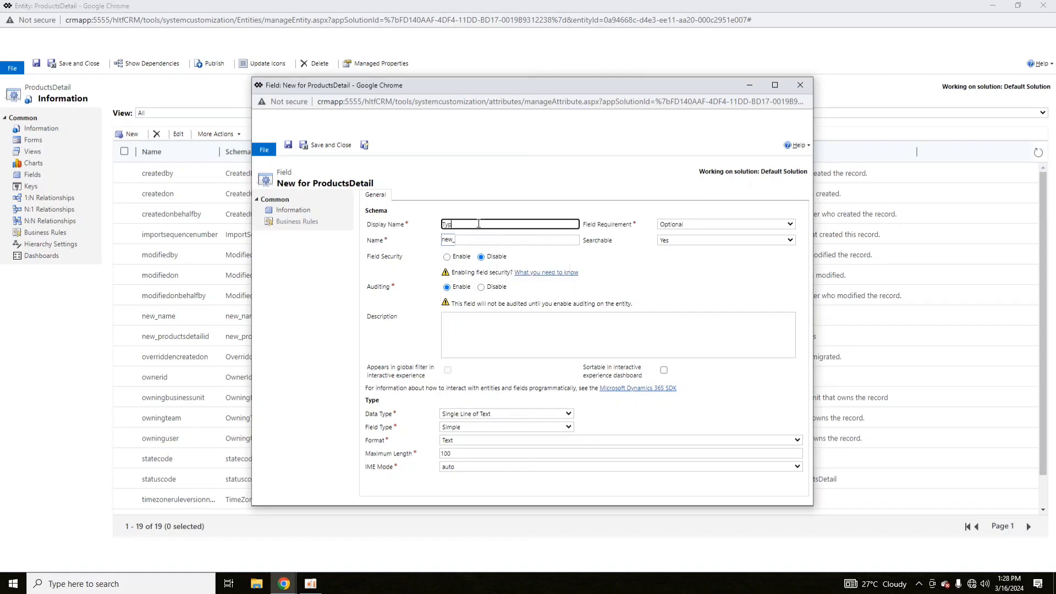
# Step: Make Type Business Required and not searchable, leaving Field Security disabled
pyautogui.click(673, 225)
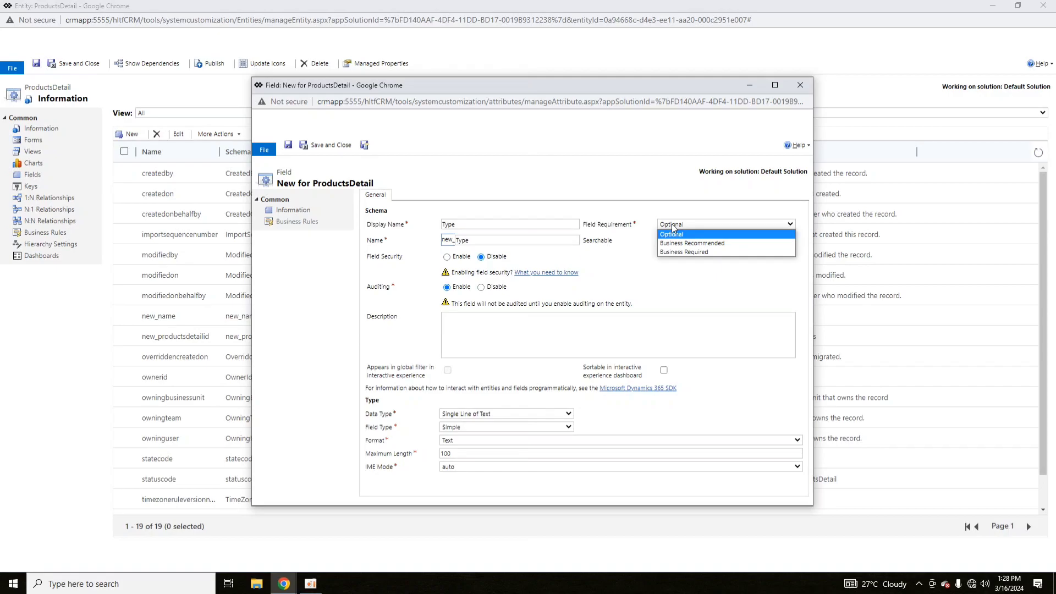
pyautogui.click(682, 253)
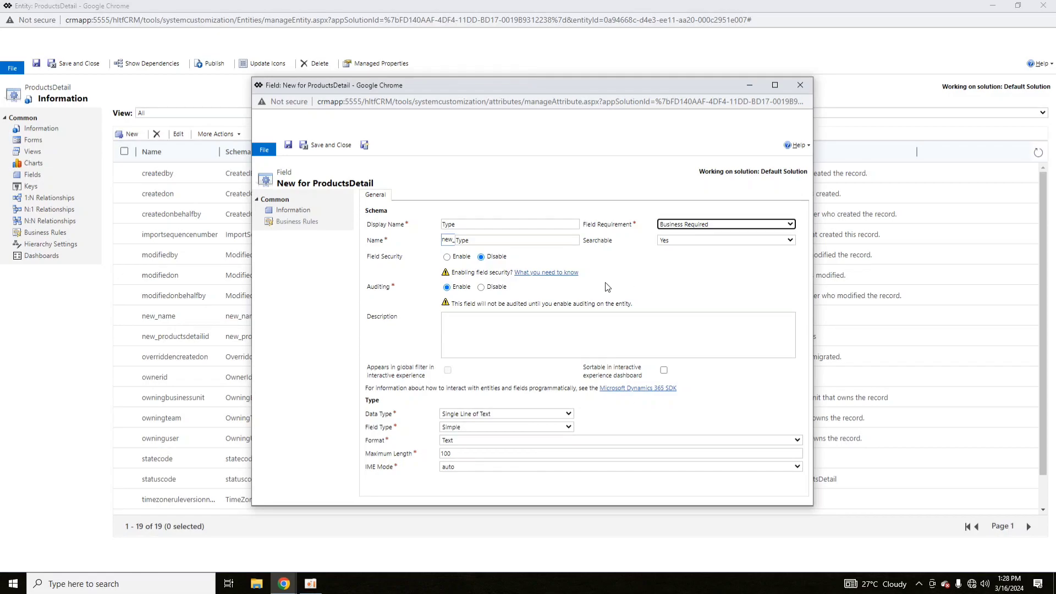
pyautogui.click(680, 242)
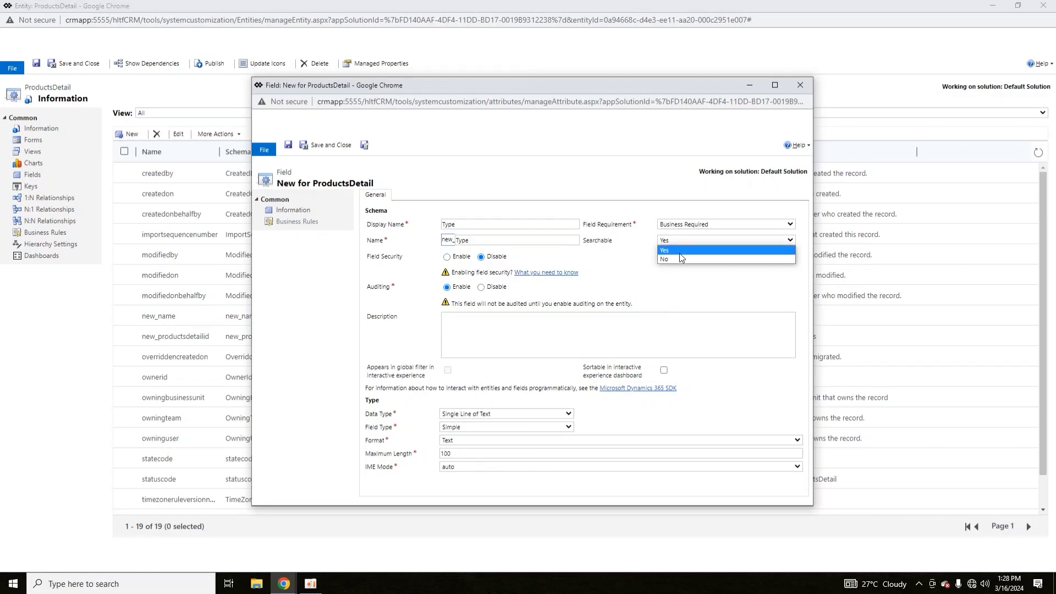
pyautogui.click(680, 257)
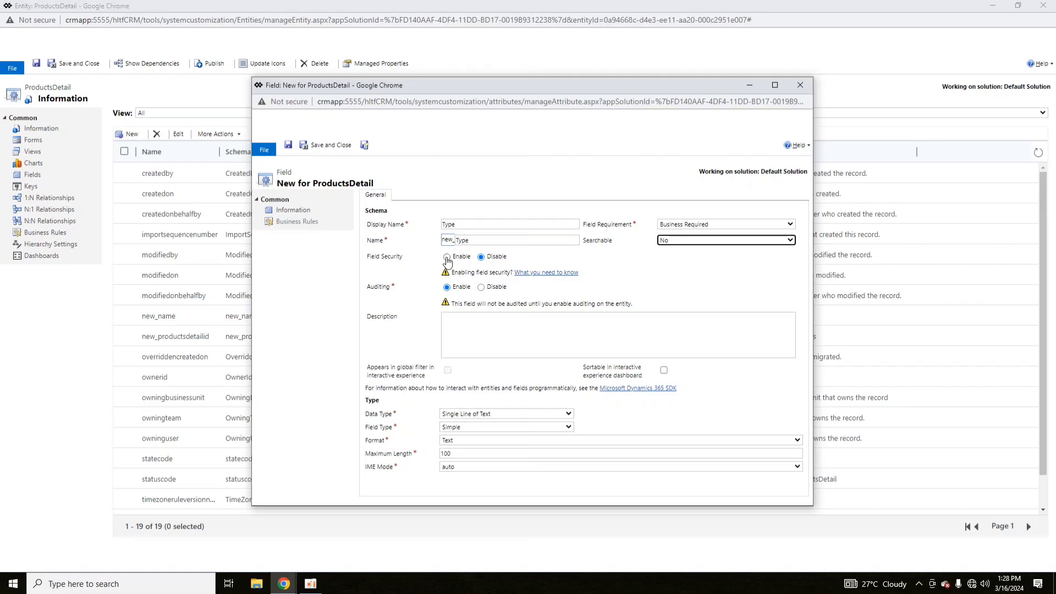
pyautogui.click(446, 257)
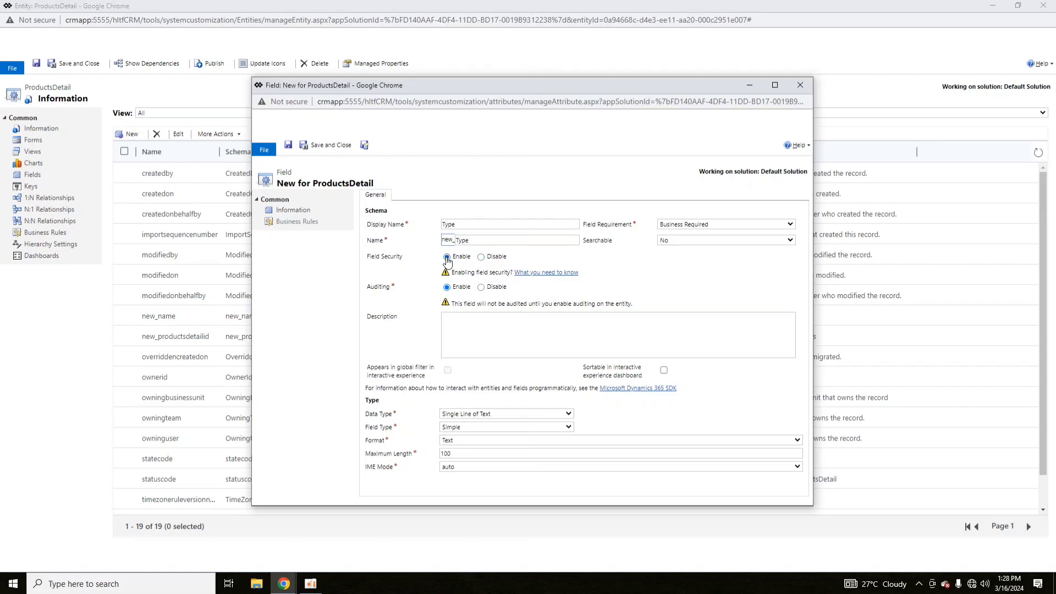
pyautogui.click(480, 257)
pyautogui.click(486, 413)
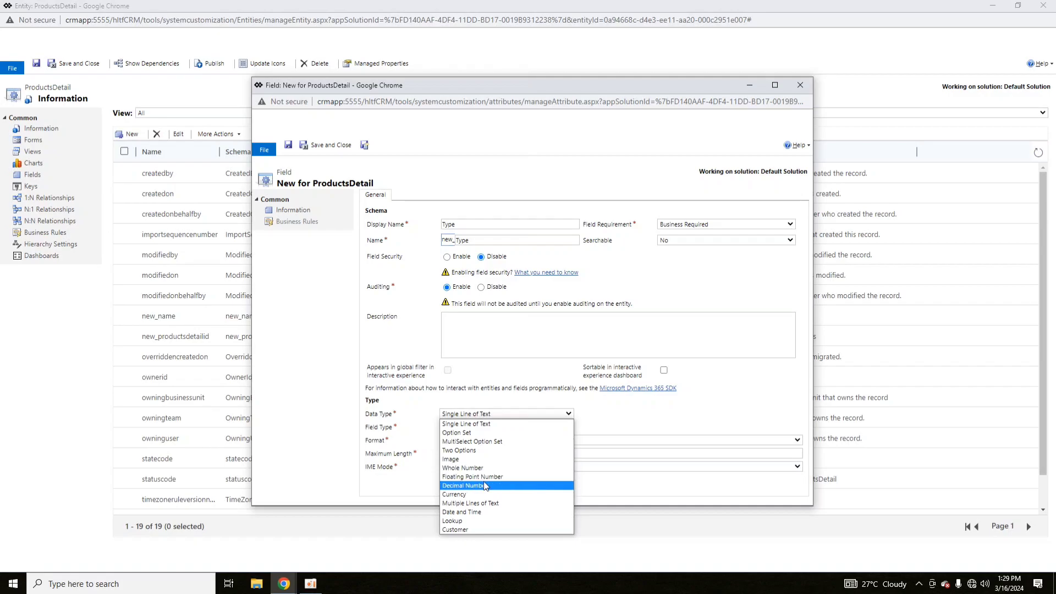
# Step: Set Type's data type to Option Set and add options Item1 and Item2
pyautogui.click(475, 433)
pyautogui.scroll(-3, 543, 448)
pyautogui.click(373, 384)
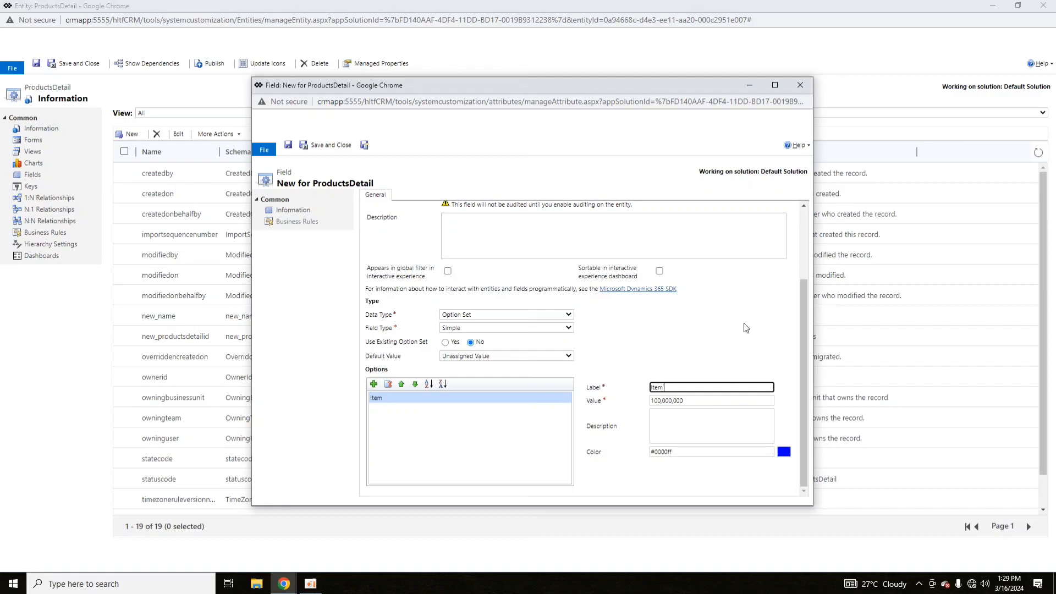
pyautogui.write('1')
pyautogui.click(490, 439)
pyautogui.click(374, 383)
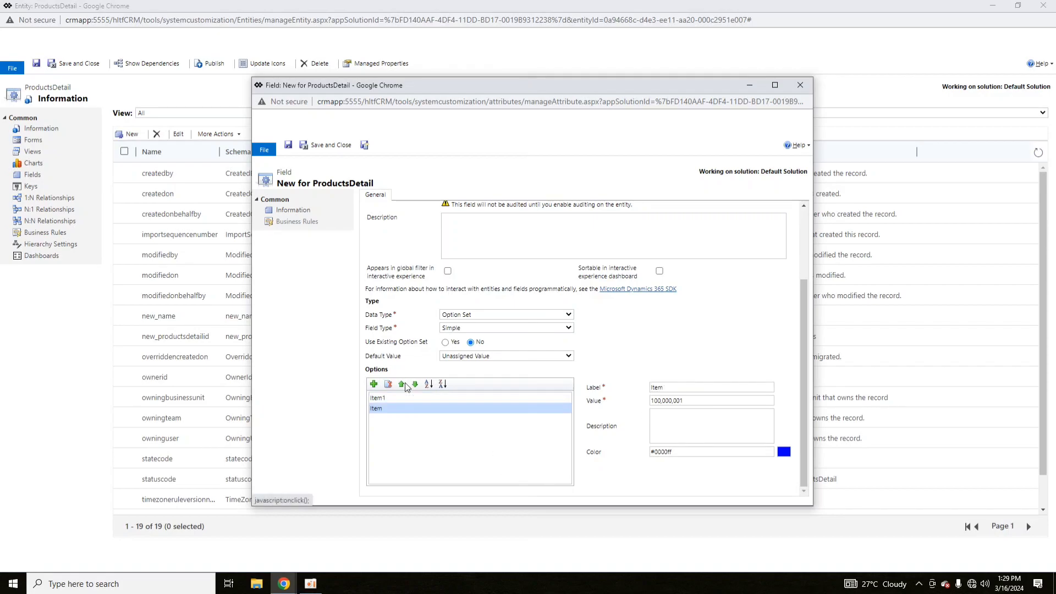
pyautogui.click(681, 387)
pyautogui.write('2')
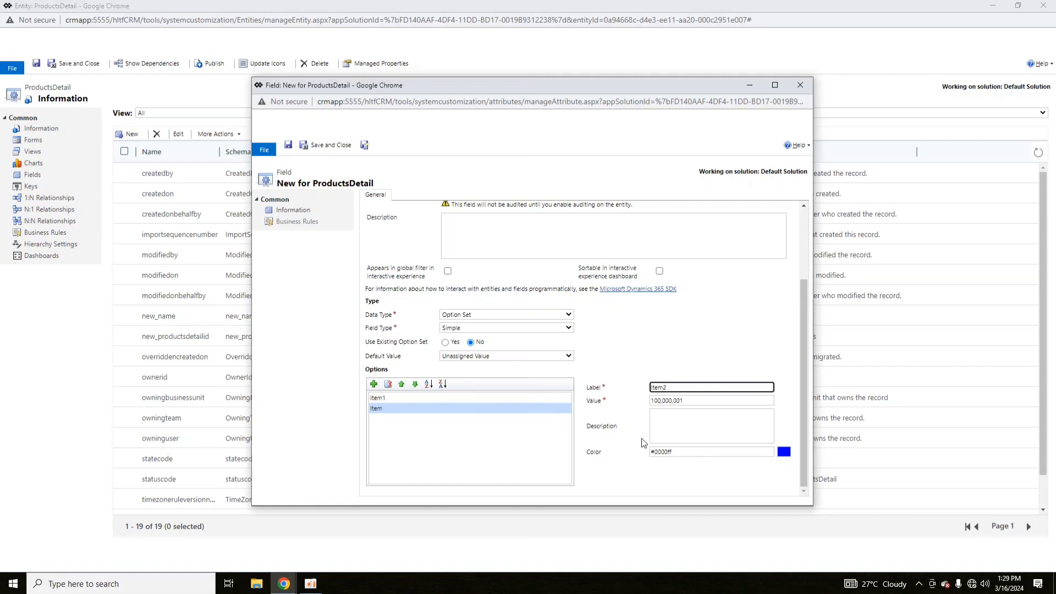
pyautogui.click(470, 459)
# Step: Add option Item3 and save the Type field
pyautogui.click(373, 384)
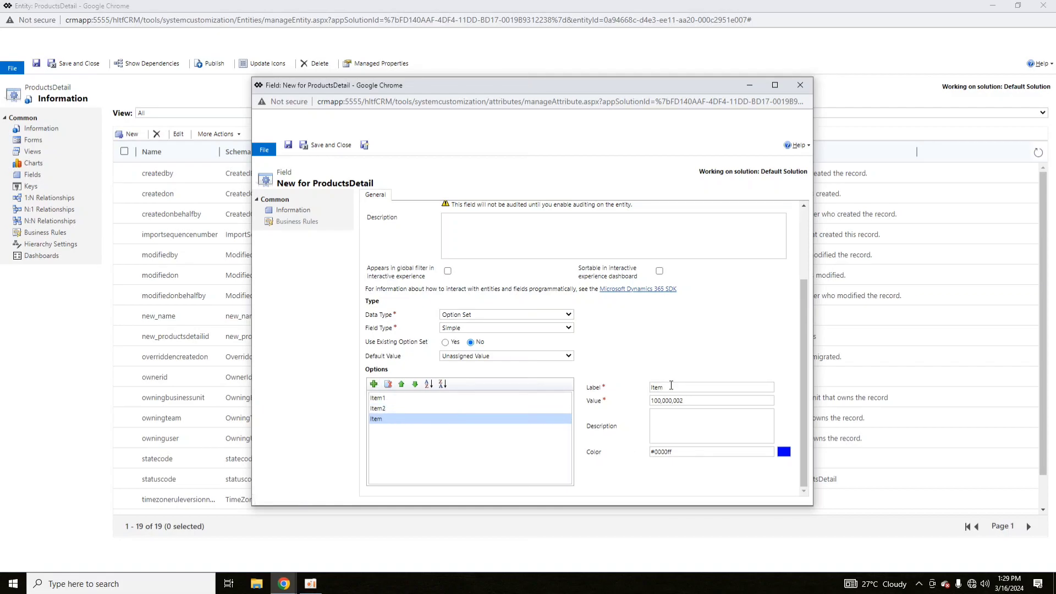
pyautogui.click(671, 387)
pyautogui.write('3')
pyautogui.click(518, 458)
pyautogui.scroll(3, 544, 434)
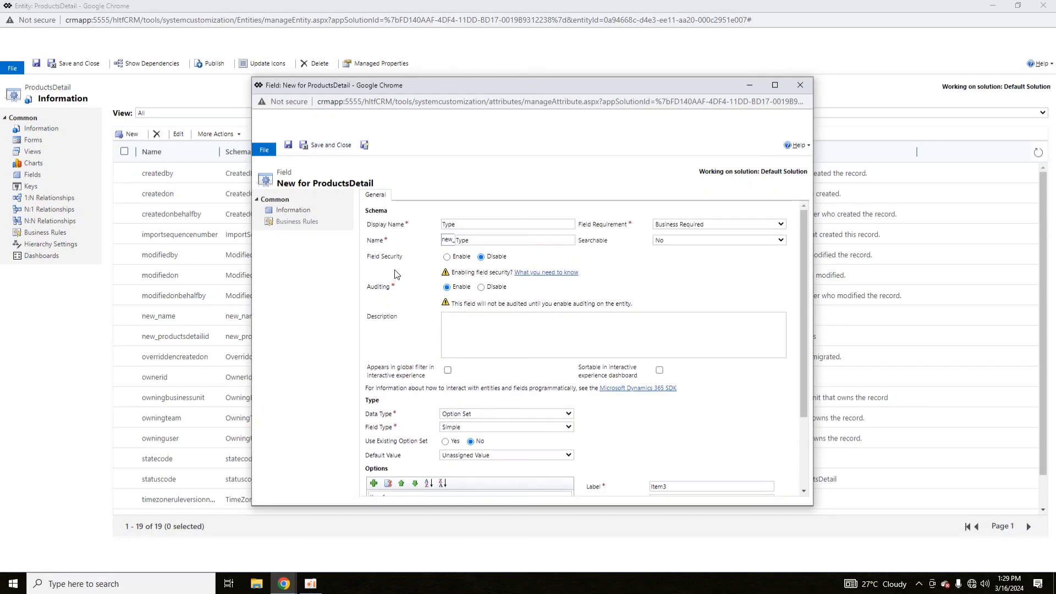
pyautogui.click(287, 145)
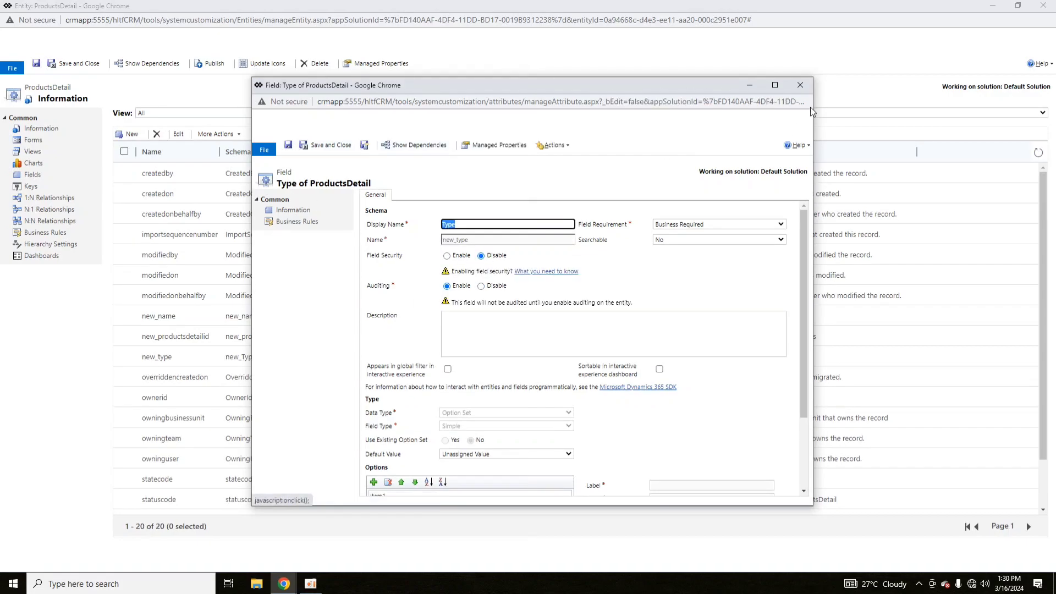
# Step: Publish ProductsDetail's customizations, save and close its window, and reload the page
pyautogui.click(800, 85)
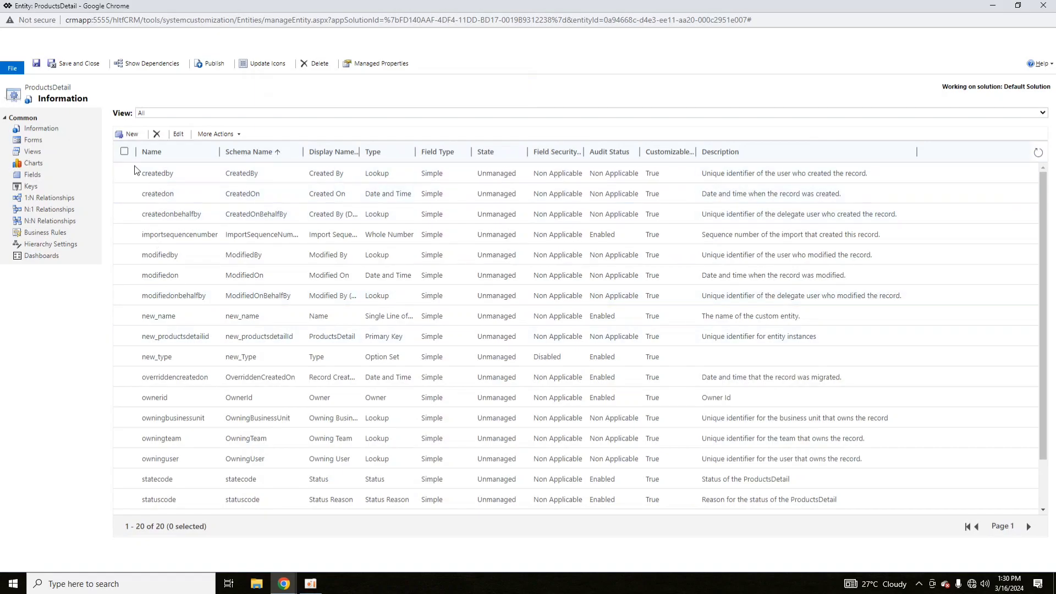
pyautogui.click(35, 64)
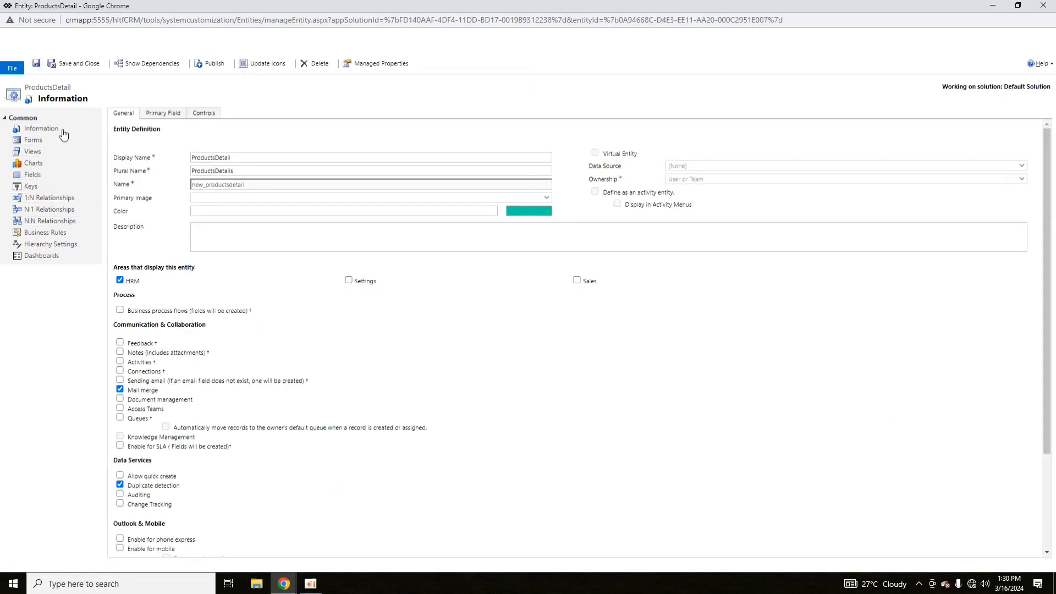
pyautogui.click(207, 64)
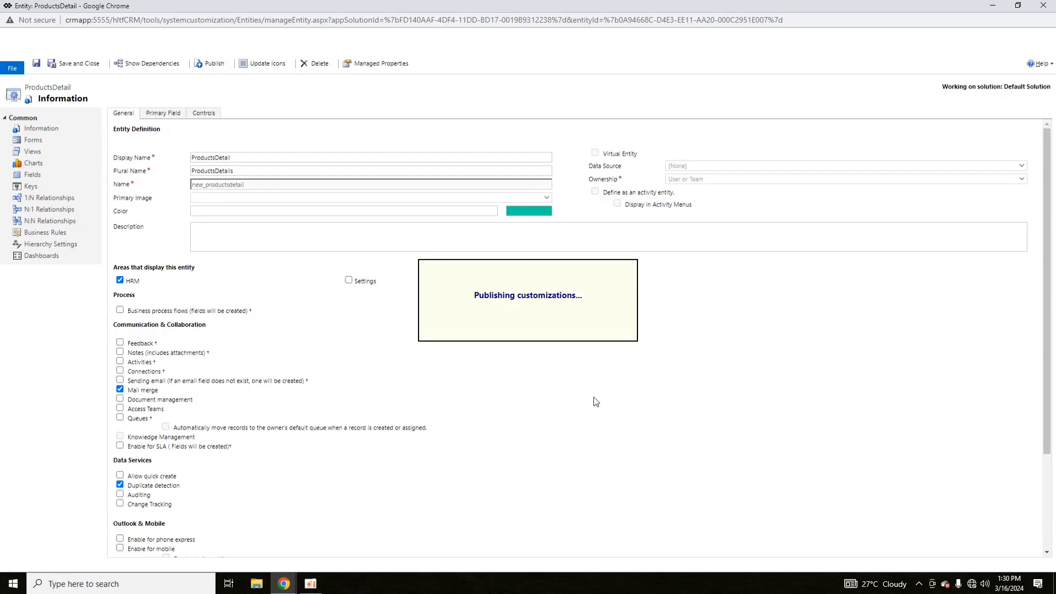
pyautogui.click(66, 63)
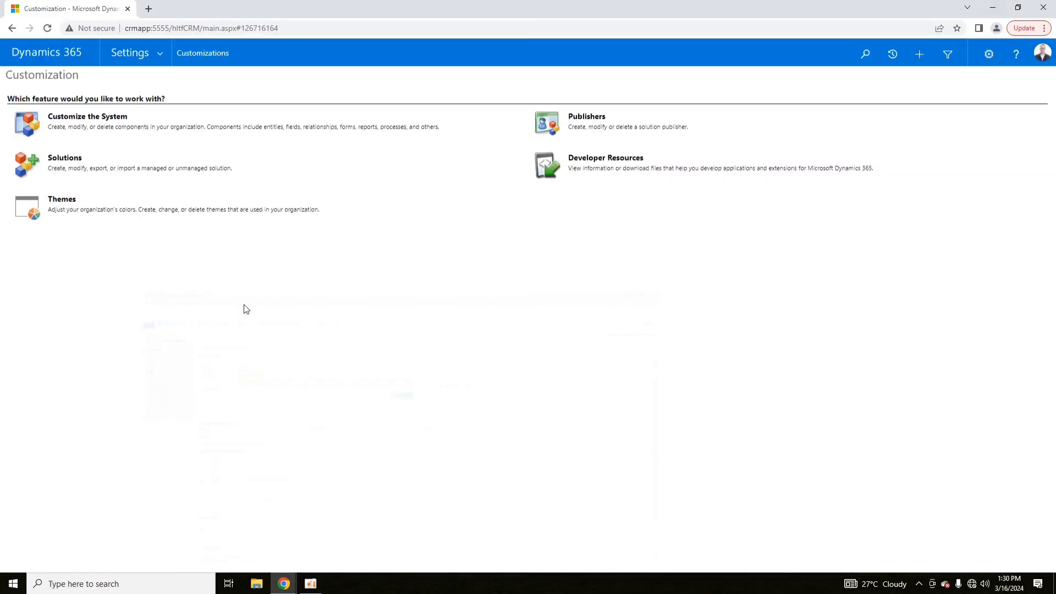
pyautogui.click(52, 32)
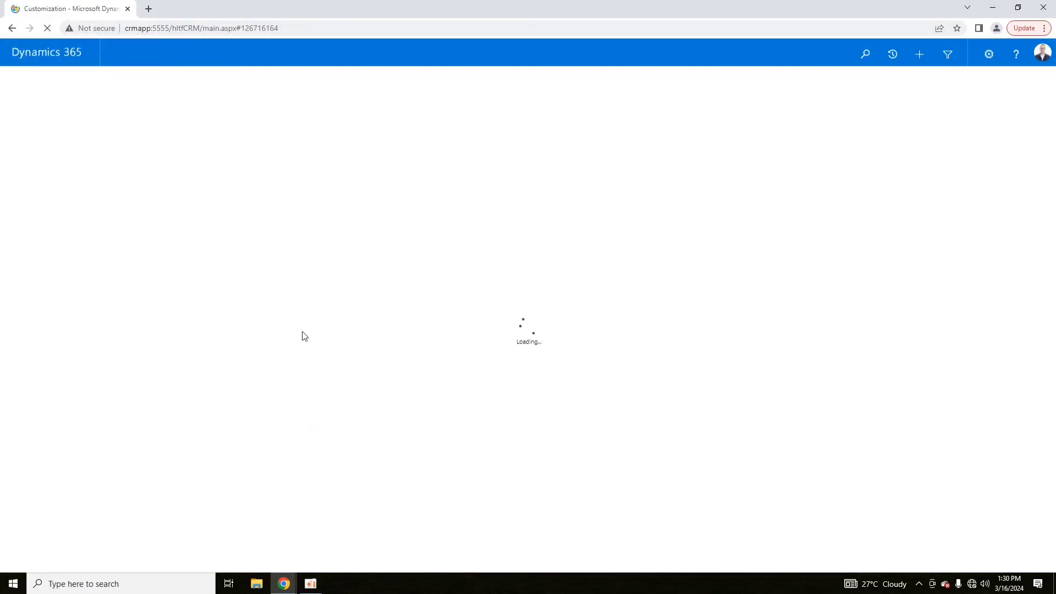
# Step: Open the HRM > ProductsDetails records list and show the ProductsDetail entity's list of views
pyautogui.click(159, 58)
pyautogui.click(61, 95)
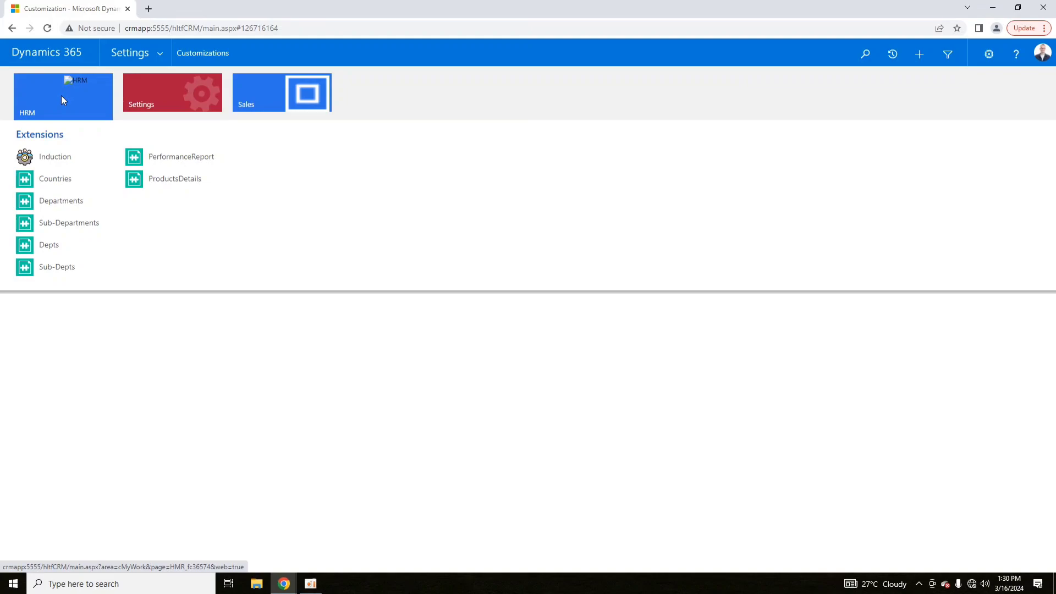
pyautogui.click(176, 185)
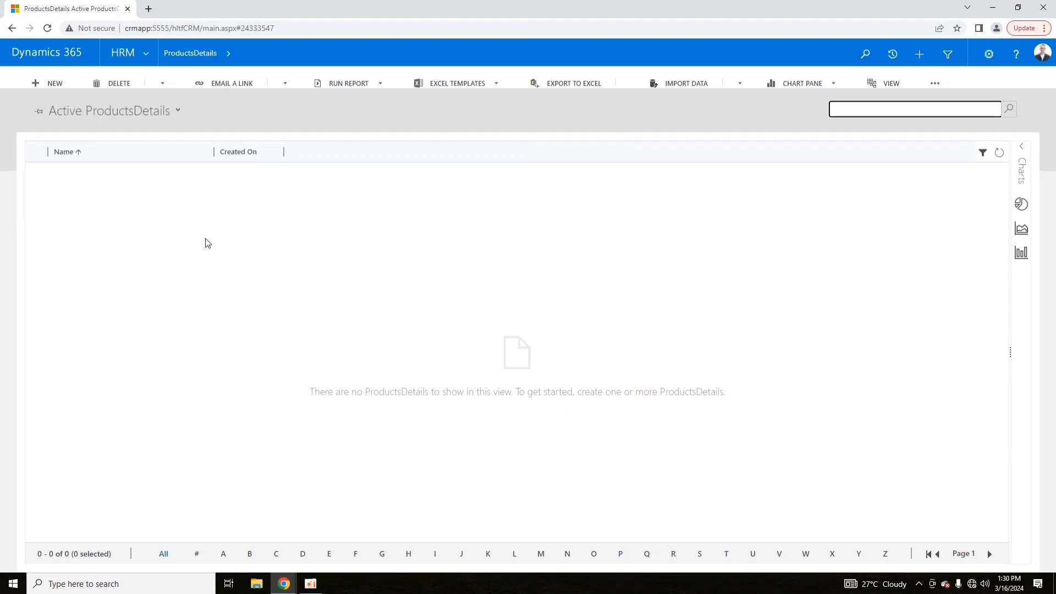
pyautogui.moveTo(283, 582)
pyautogui.click(382, 560)
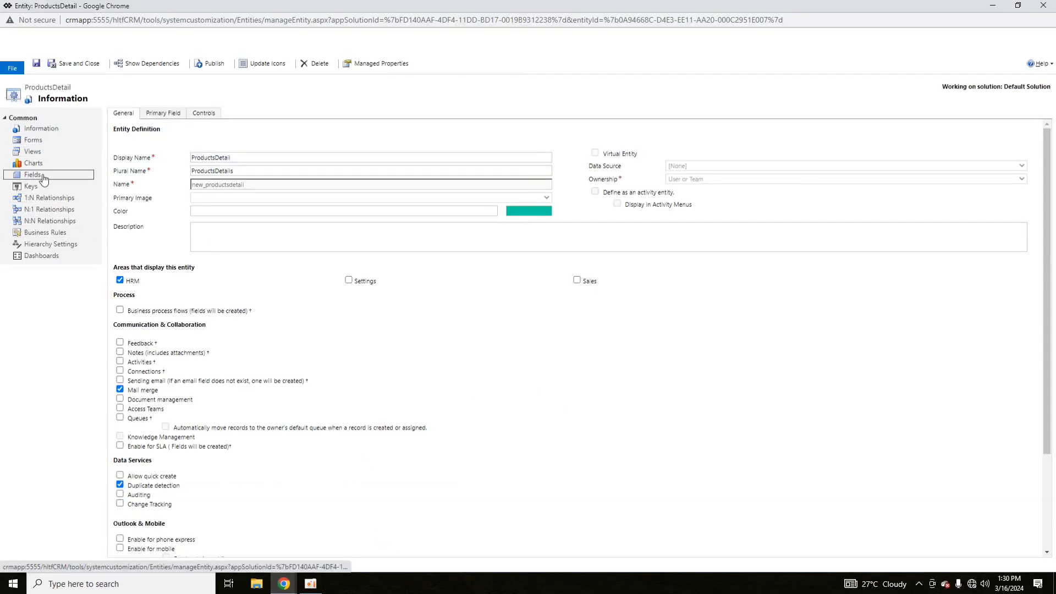
pyautogui.click(33, 152)
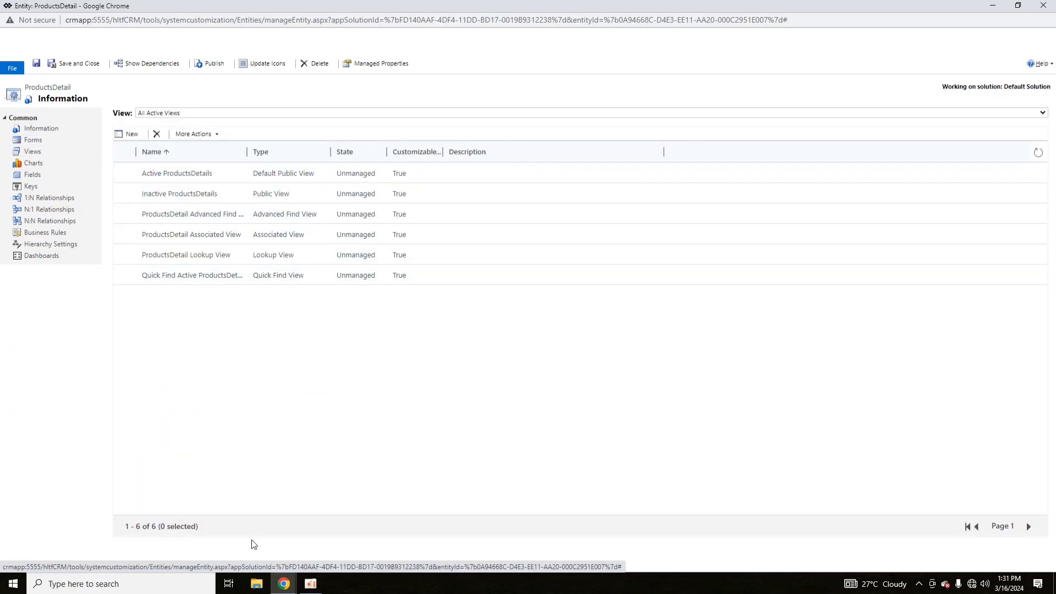
# Step: Check the records list's available views, then open Active ProductsDetails for editing
pyautogui.moveTo(284, 584)
pyautogui.click(165, 530)
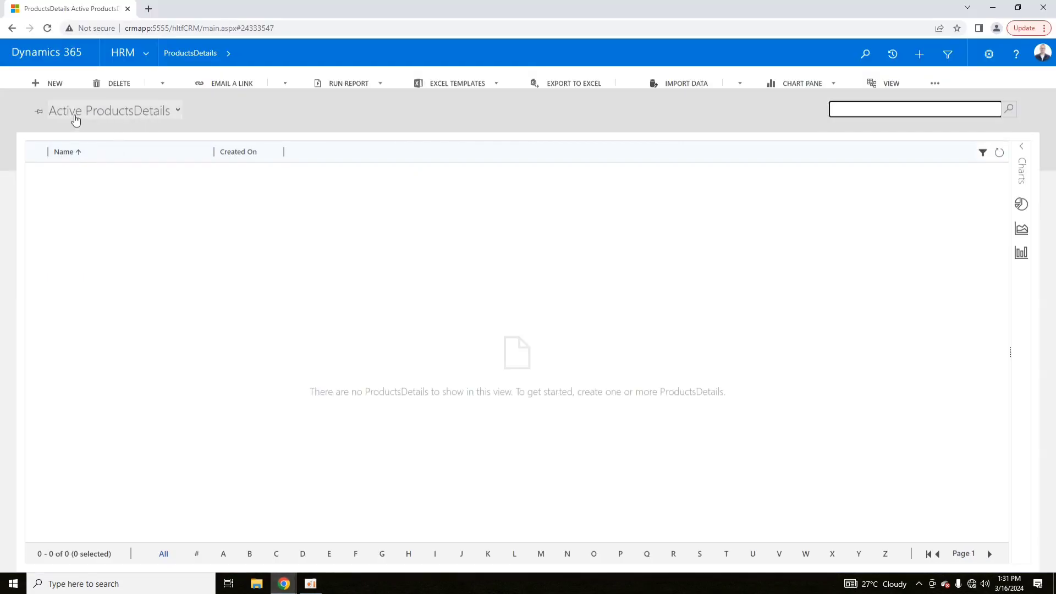
pyautogui.click(178, 110)
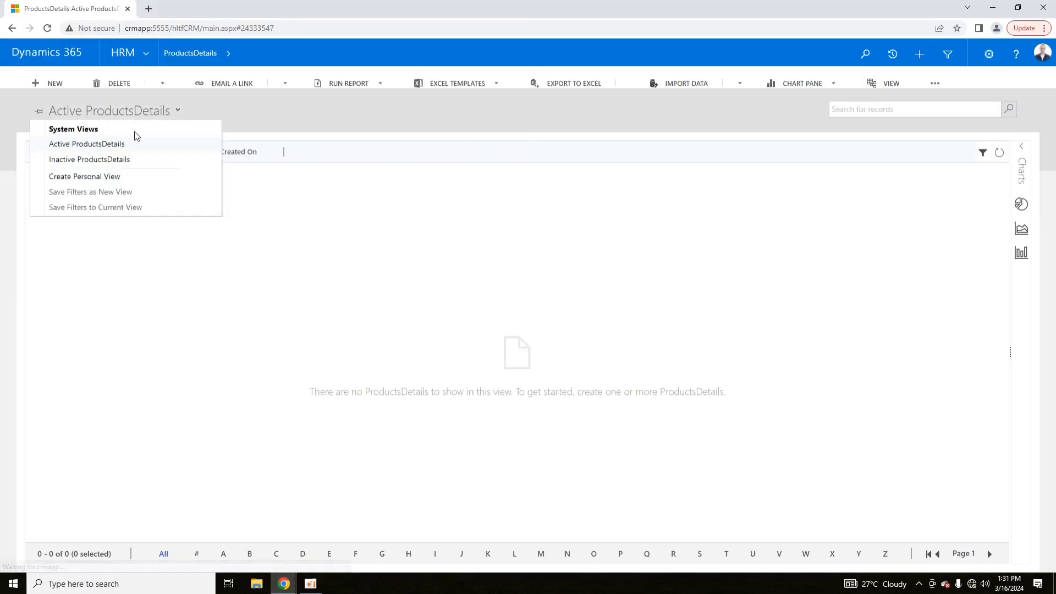
pyautogui.click(87, 146)
pyautogui.moveTo(283, 584)
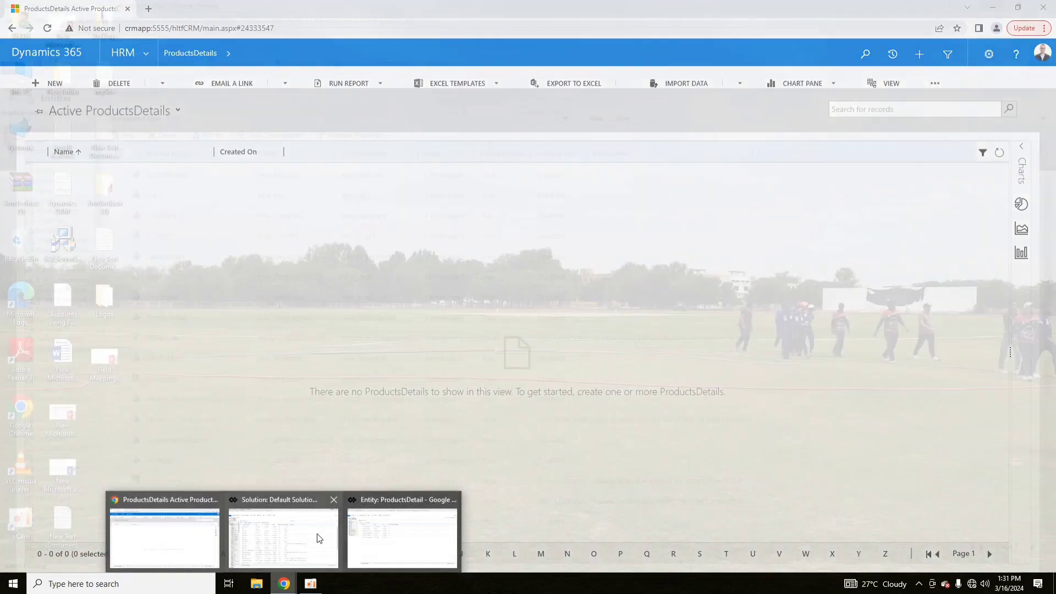
pyautogui.click(374, 539)
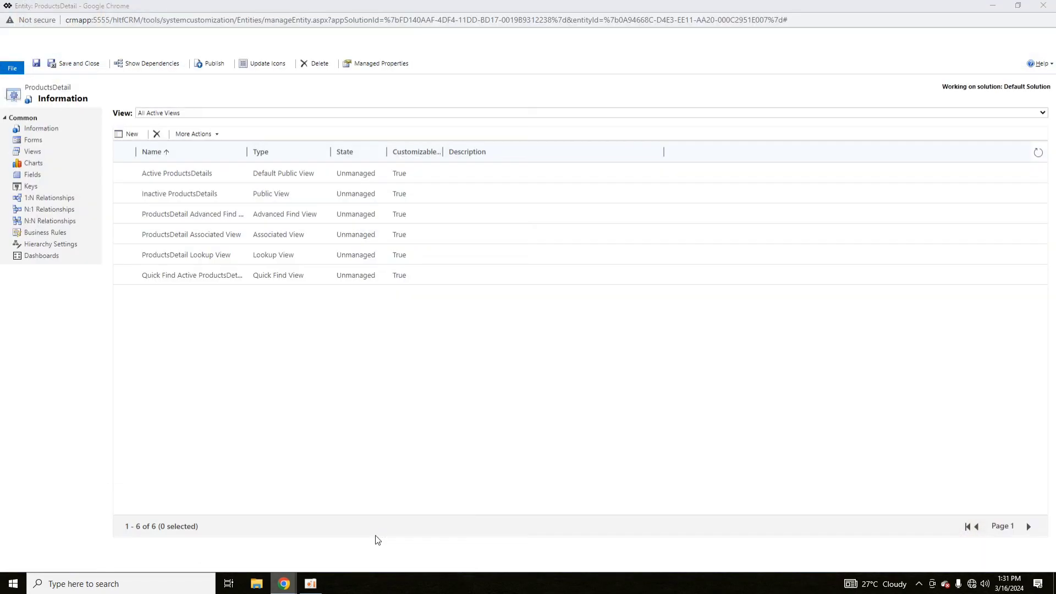
pyautogui.doubleClick(177, 179)
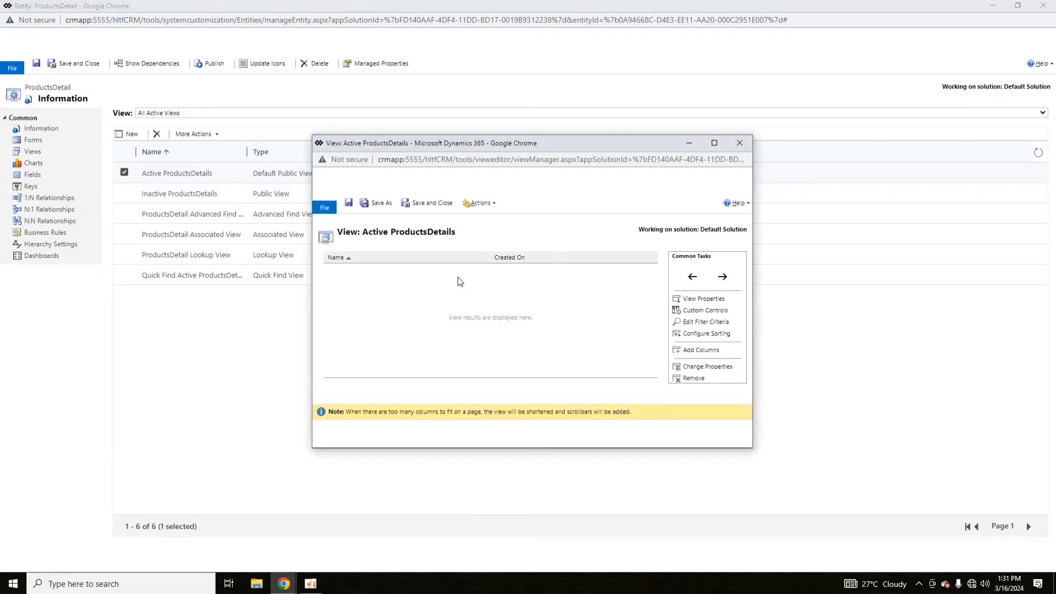
# Step: Add a Type column to the Active ProductsDetails view, ordered Name, Type, Created On
pyautogui.click(992, 6)
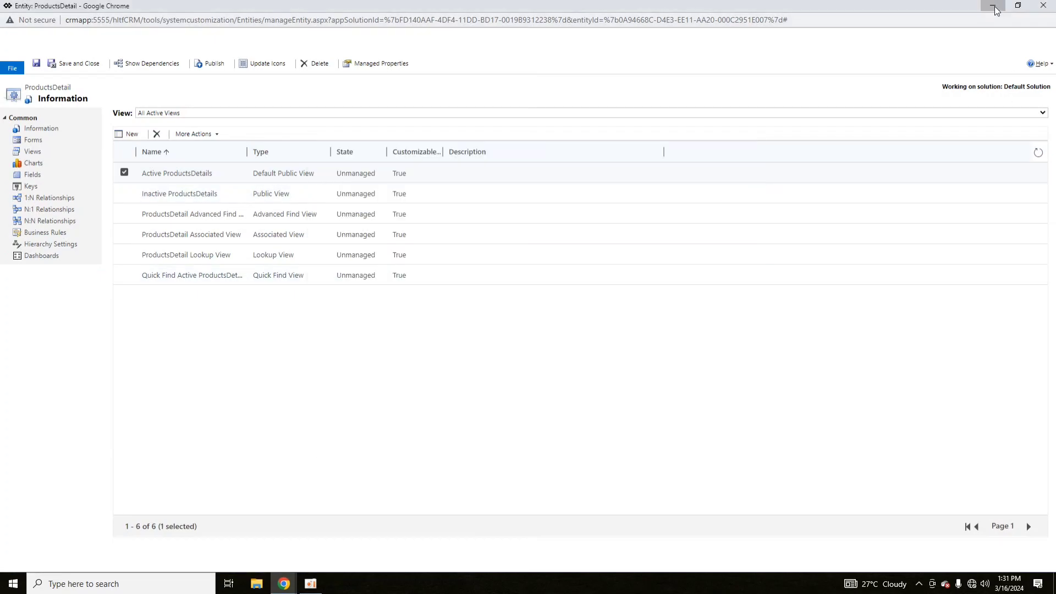
pyautogui.moveTo(471, 136); pyautogui.dragTo(620, 126)
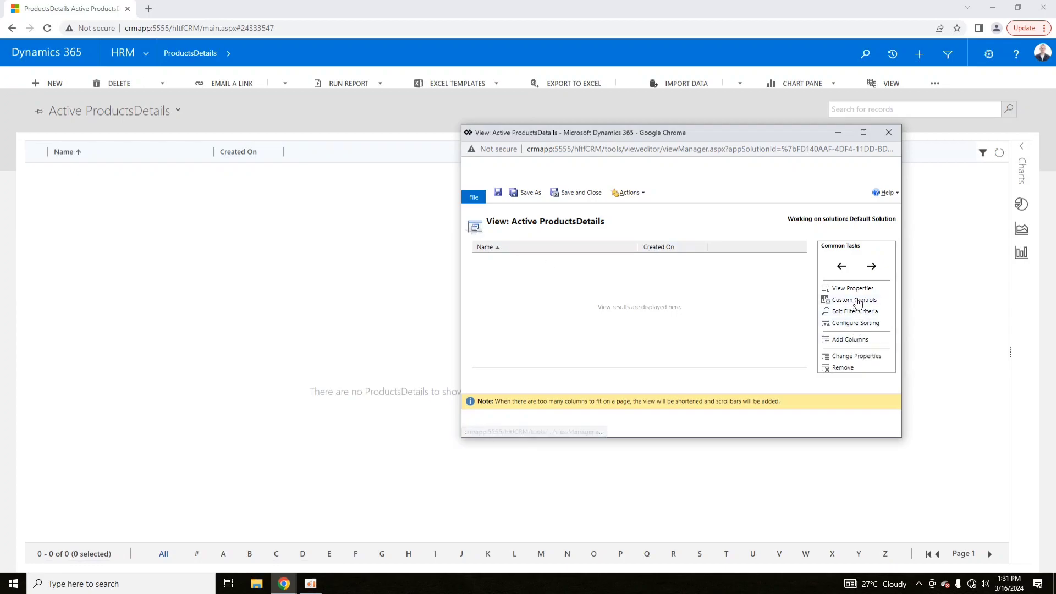
pyautogui.click(849, 340)
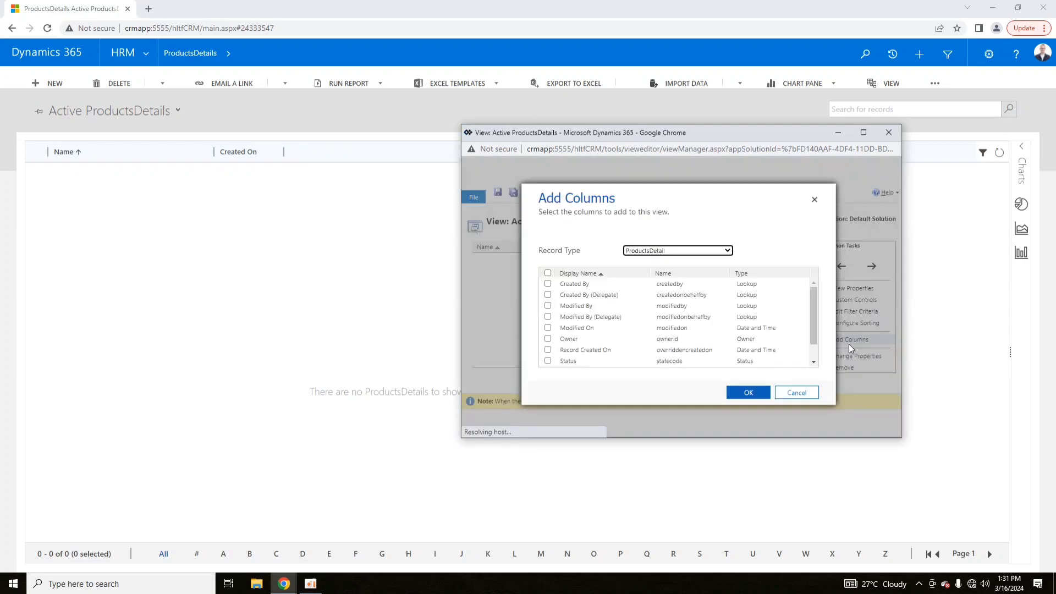
pyautogui.scroll(-1, 630, 288)
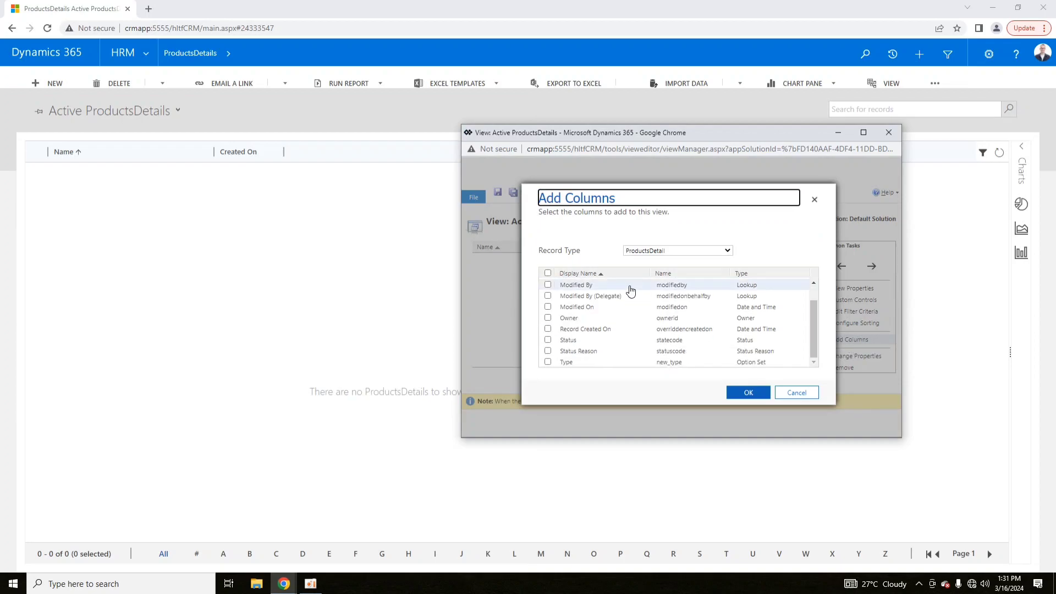
pyautogui.click(547, 362)
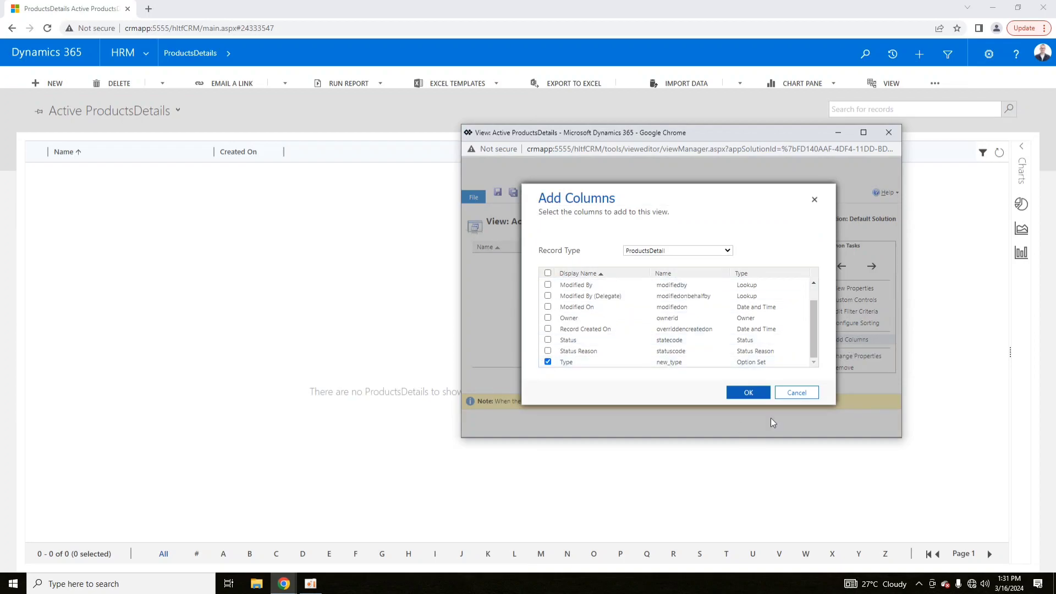
pyautogui.click(748, 392)
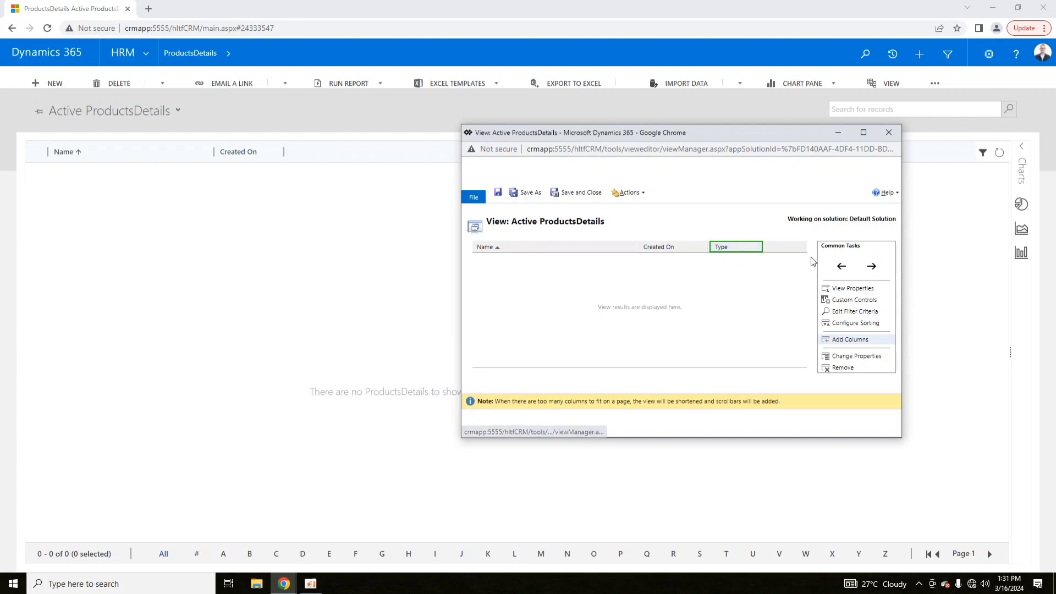
pyautogui.click(839, 270)
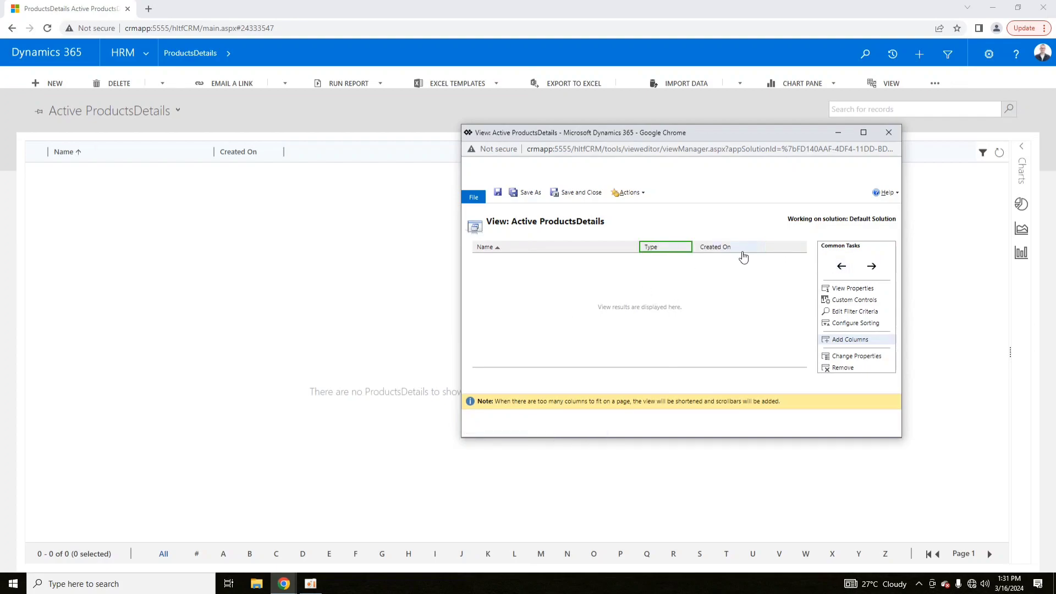
# Step: Add Owner, Modified On and Modified By columns to the view, then save and close it
pyautogui.click(838, 339)
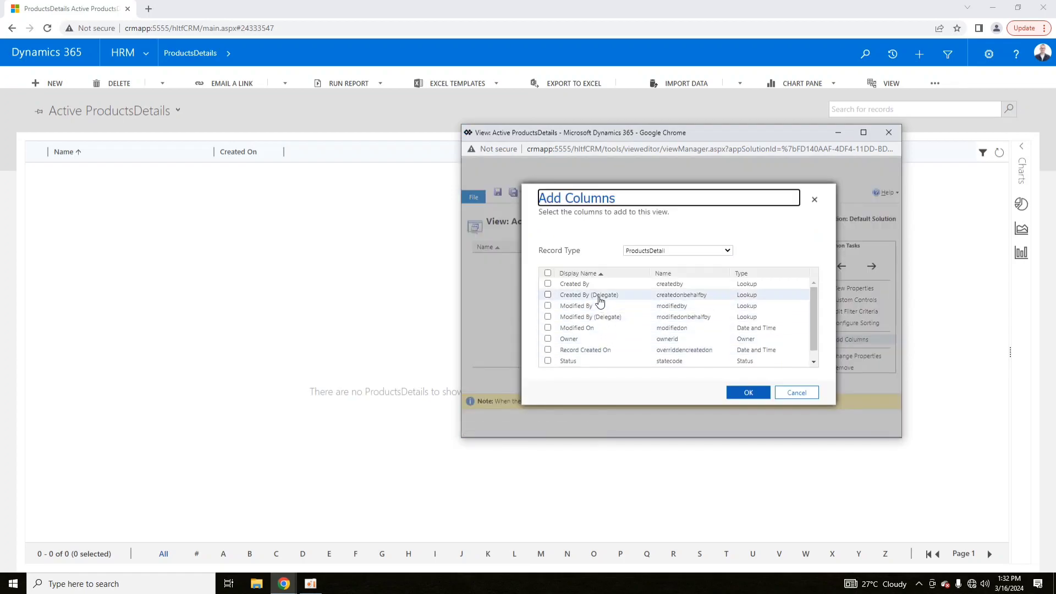
pyautogui.click(547, 338)
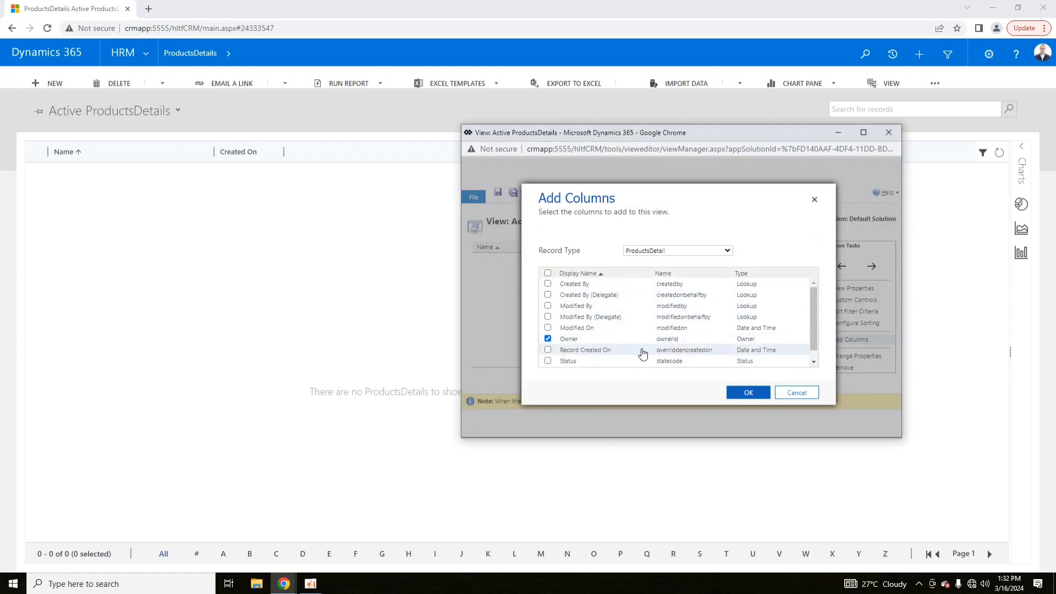
pyautogui.click(548, 327)
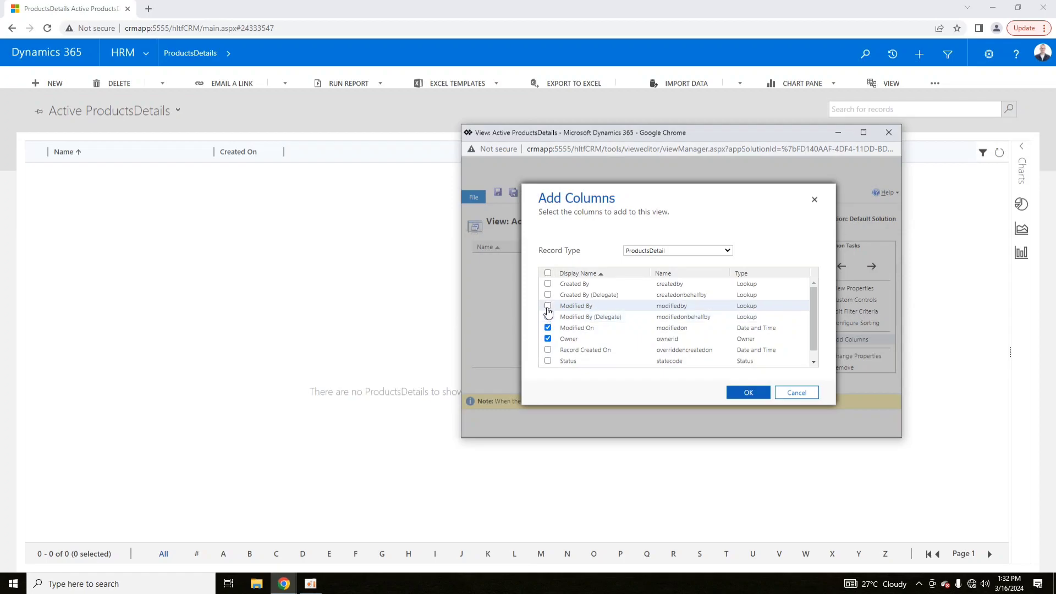
pyautogui.click(548, 306)
pyautogui.scroll(-1, 688, 354)
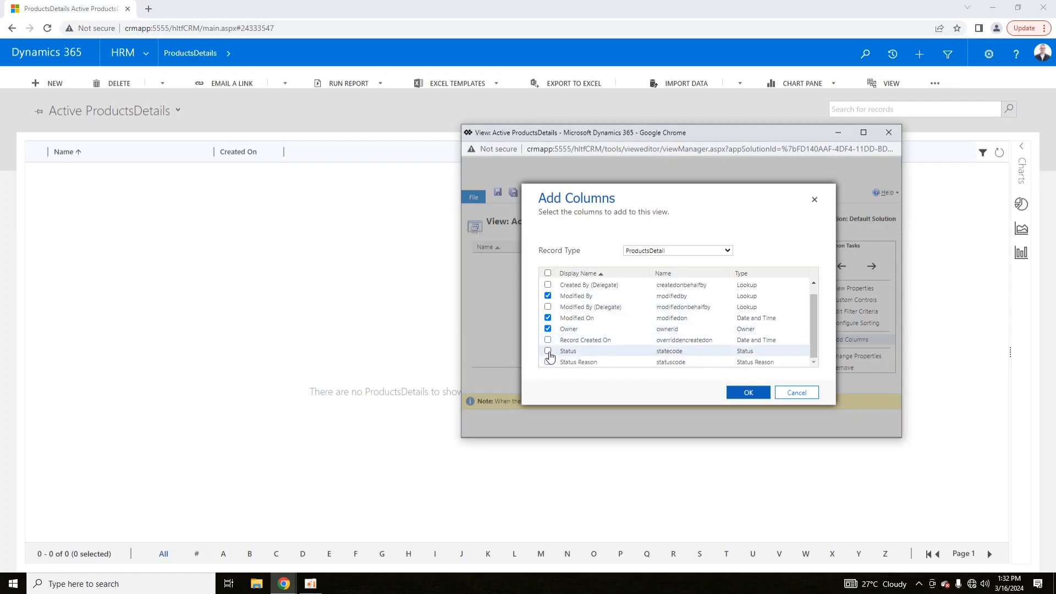
pyautogui.click(737, 392)
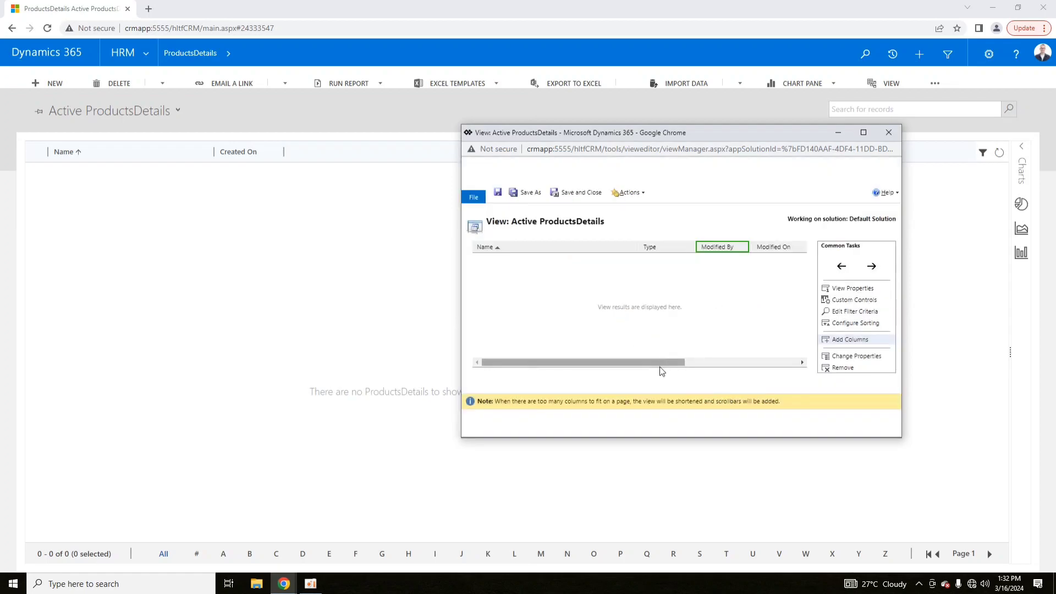
pyautogui.moveTo(676, 362); pyautogui.dragTo(789, 361)
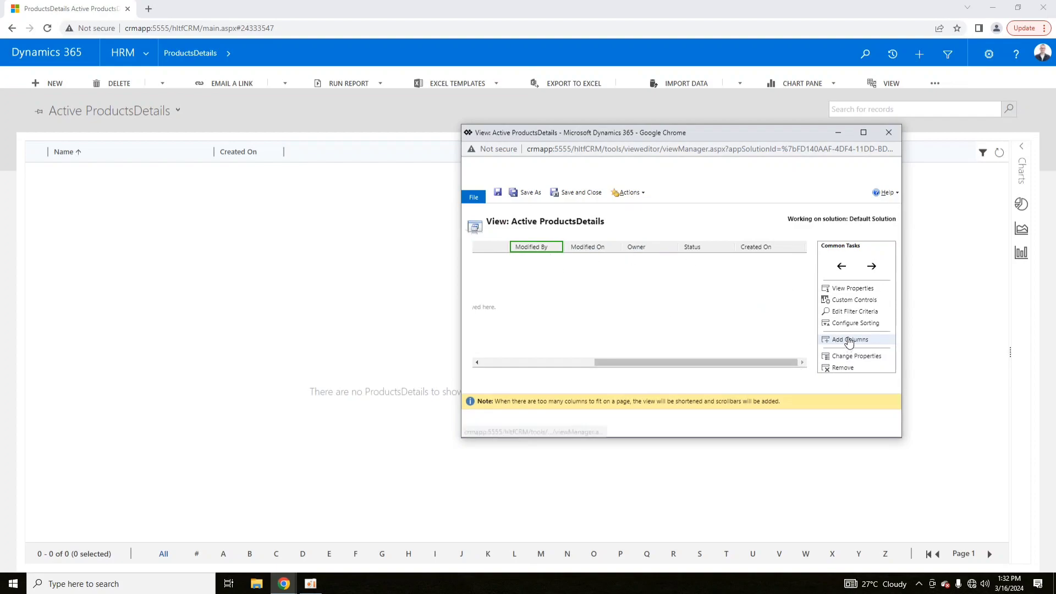
pyautogui.click(567, 195)
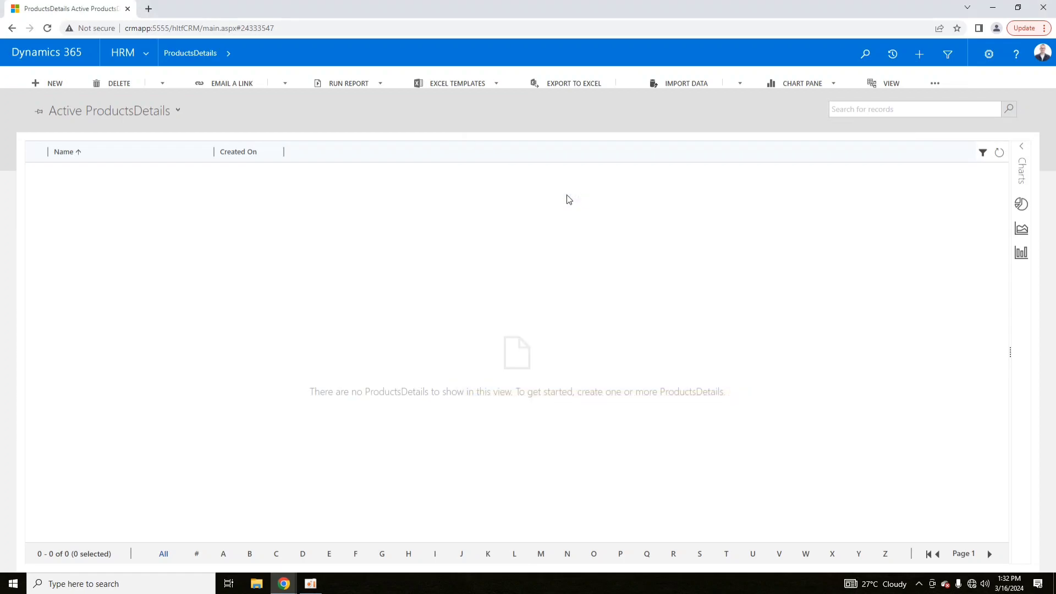
# Step: Refresh the ProductsDetails list and publish the ProductsDetail entity customizations
pyautogui.click(48, 28)
pyautogui.moveTo(283, 590)
pyautogui.click(378, 542)
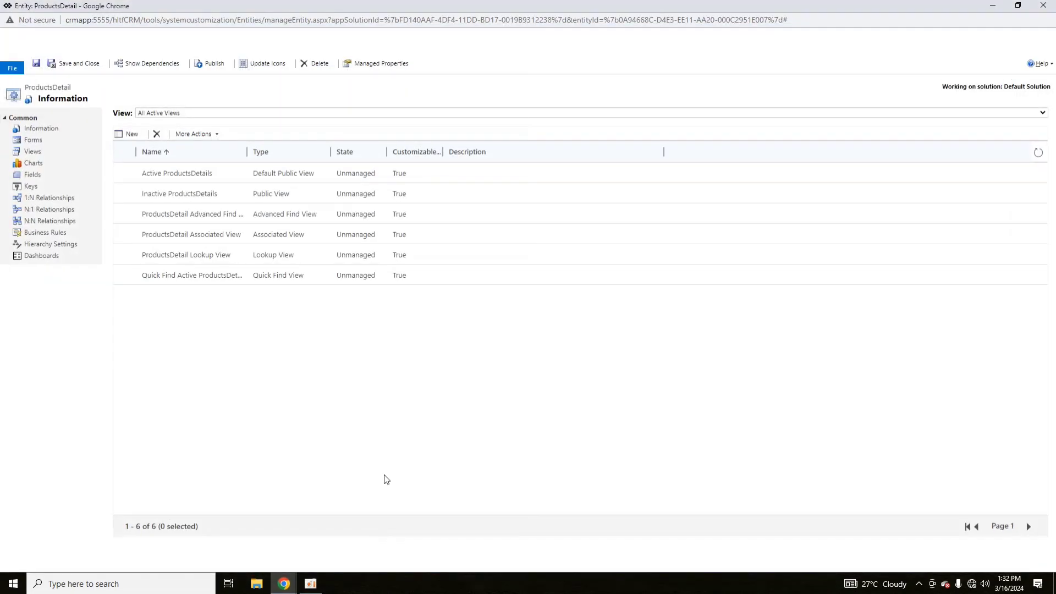
pyautogui.click(214, 63)
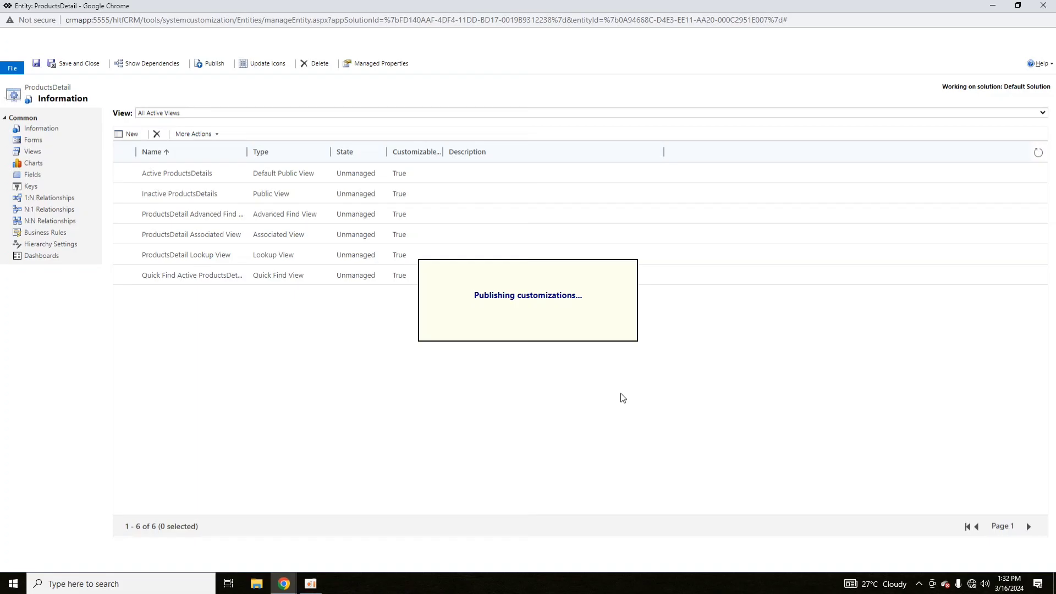
# Step: Close the entity window, reload the ProductsDetails list, and start a new ProductsDetail record
pyautogui.click(992, 5)
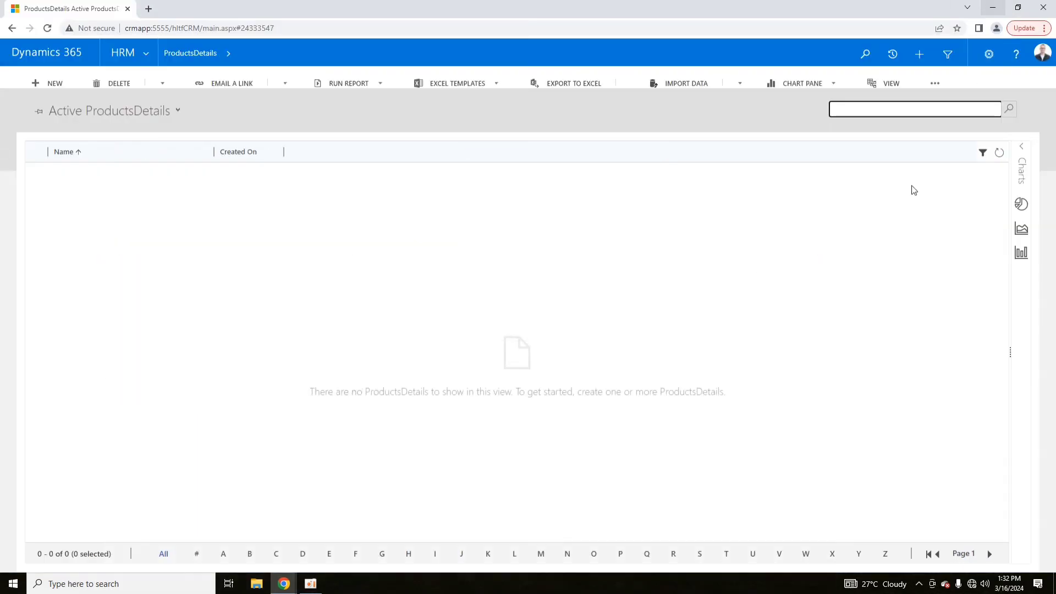
pyautogui.click(46, 30)
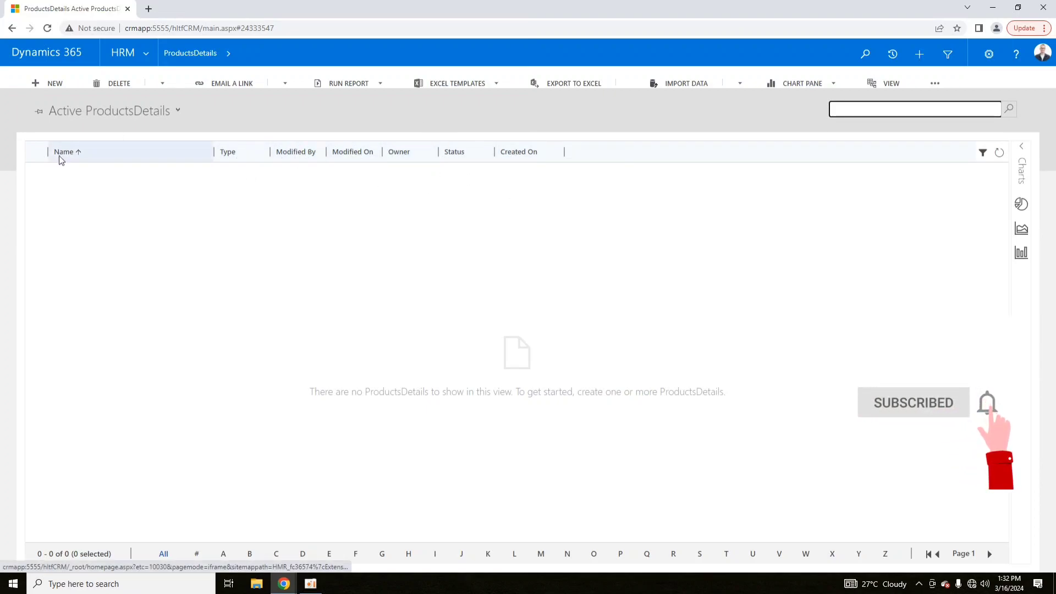
pyautogui.click(52, 85)
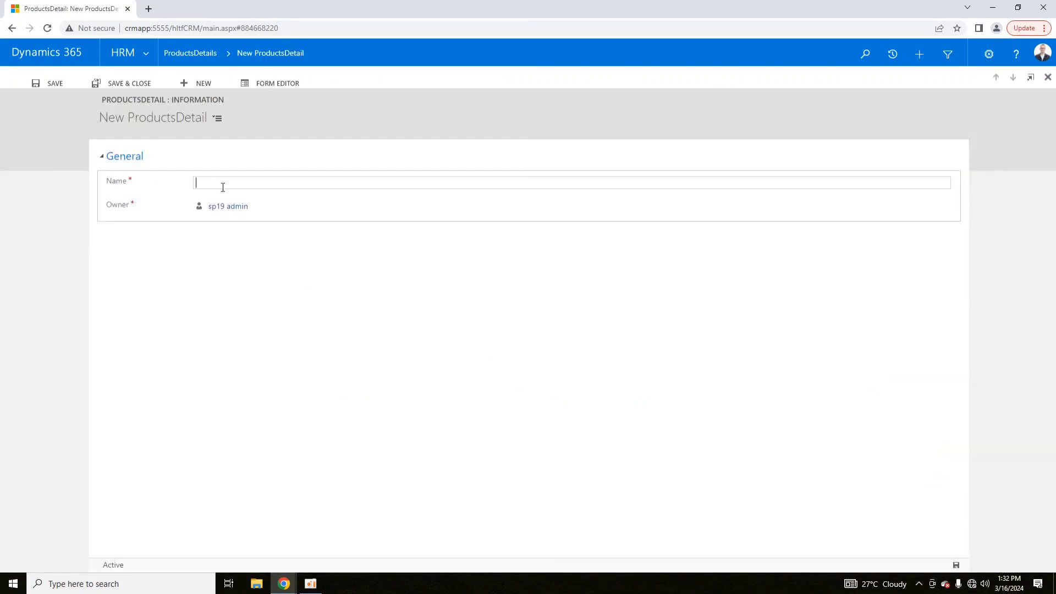
# Step: Reopen a new ProductsDetail form, then switch back to the ProductsDetail entity window
pyautogui.moveTo(283, 583)
pyautogui.click(365, 533)
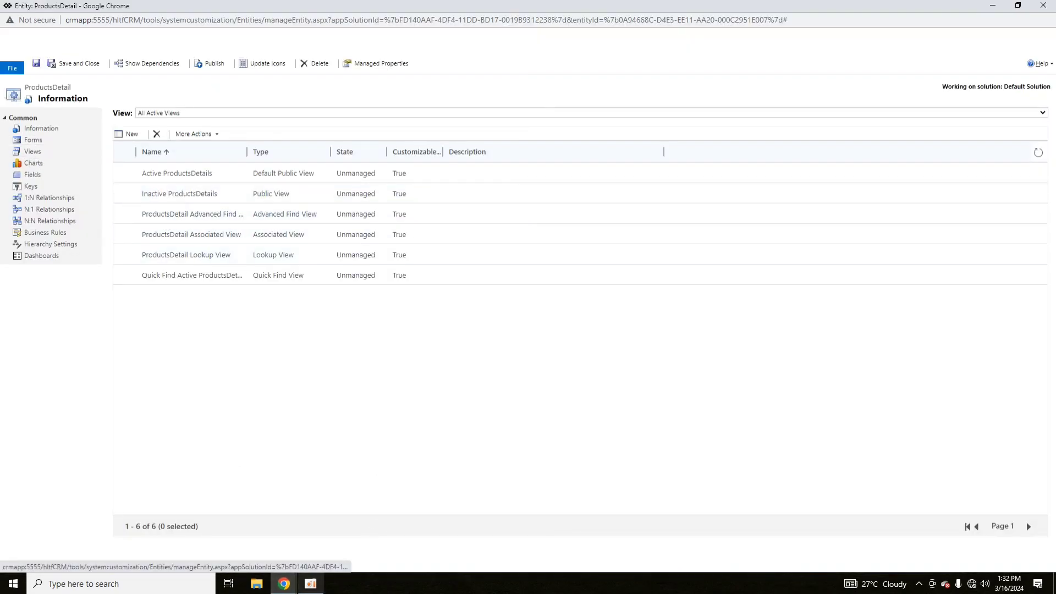
pyautogui.moveTo(286, 573)
pyautogui.click(165, 544)
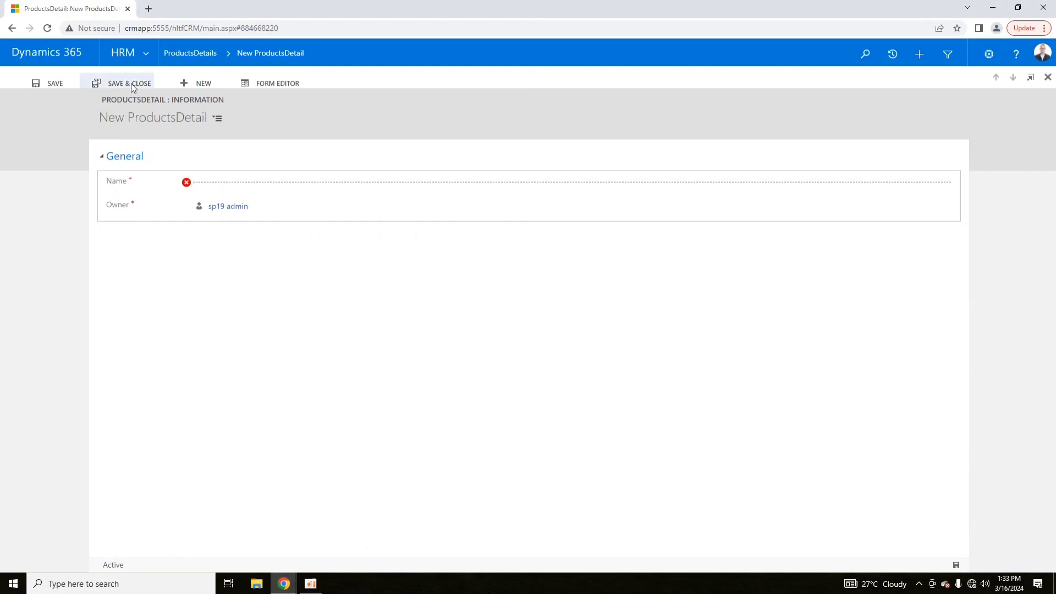
pyautogui.click(192, 52)
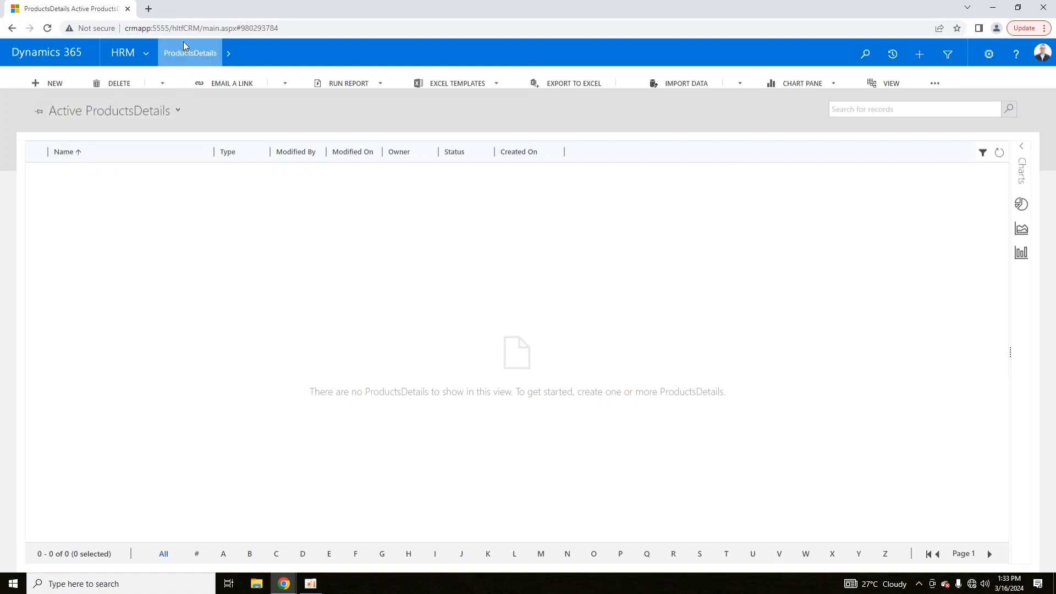
pyautogui.click(51, 83)
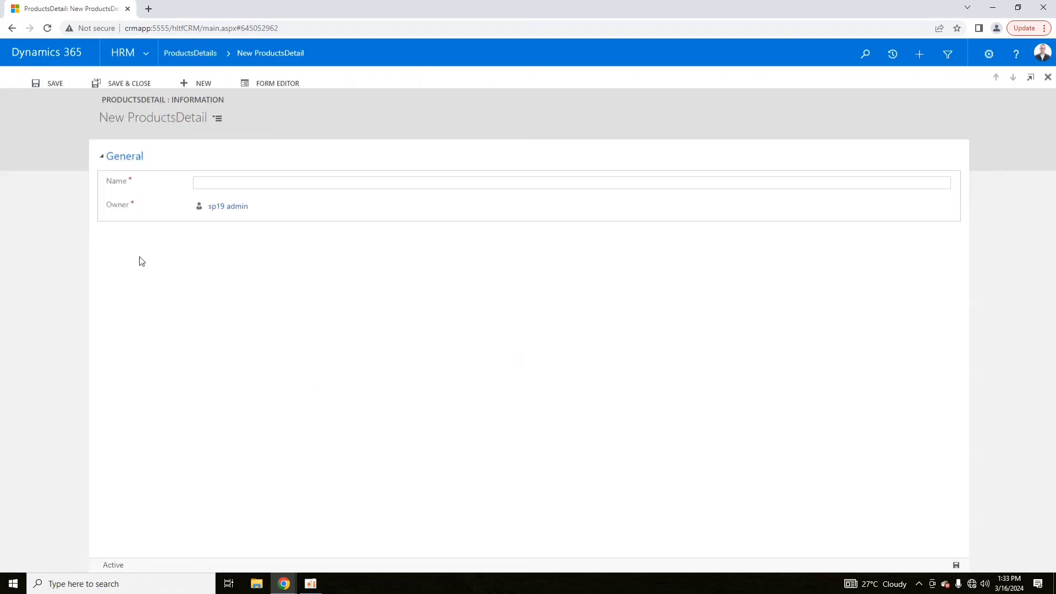
pyautogui.moveTo(283, 583)
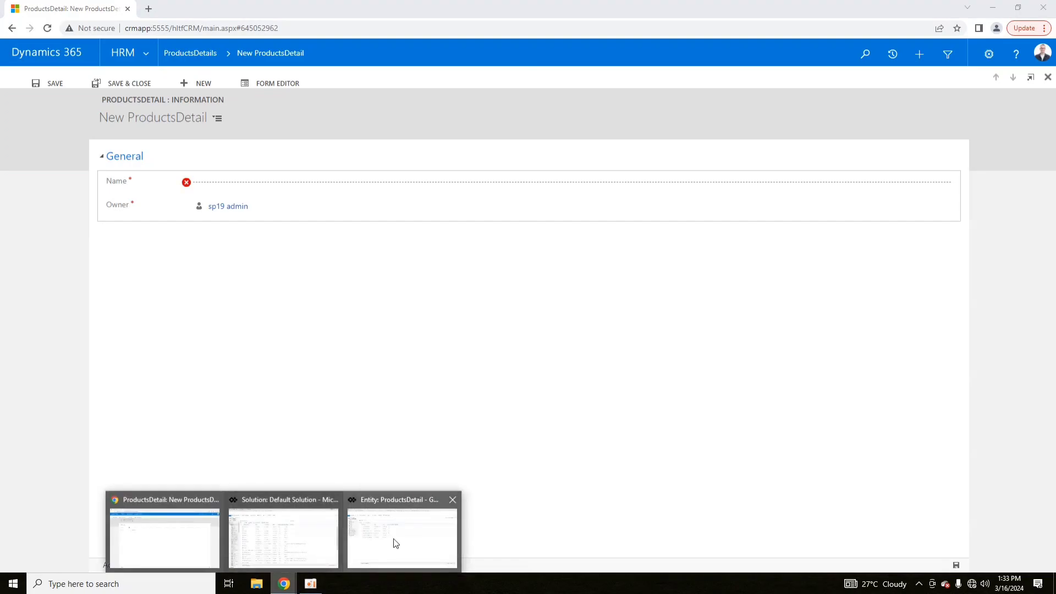
pyautogui.click(308, 533)
pyautogui.click(400, 533)
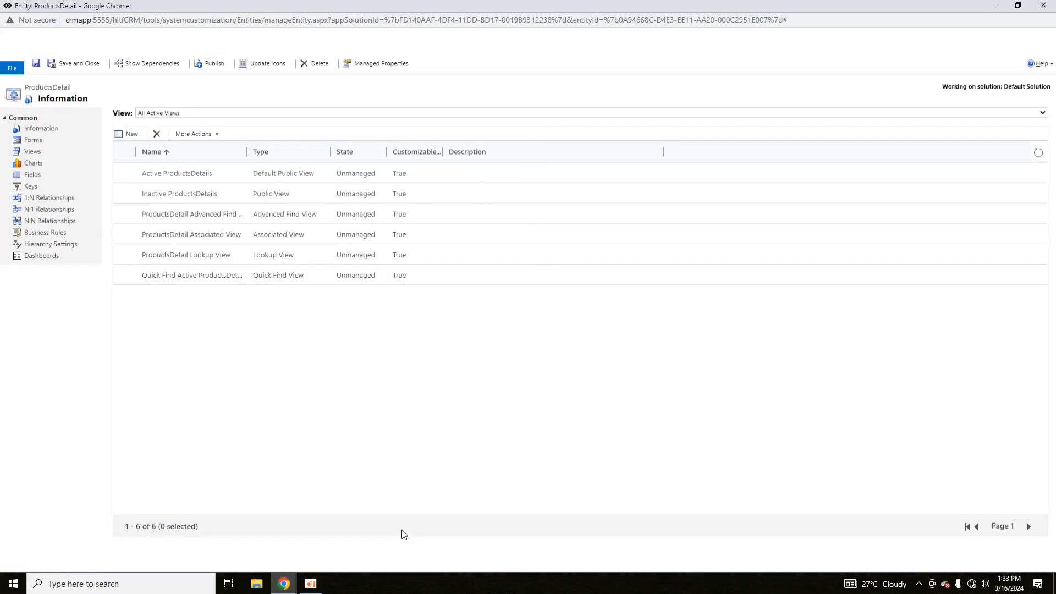
# Step: Place the Type field in the Main form's General section between Name and Owner, then publish
pyautogui.click(34, 143)
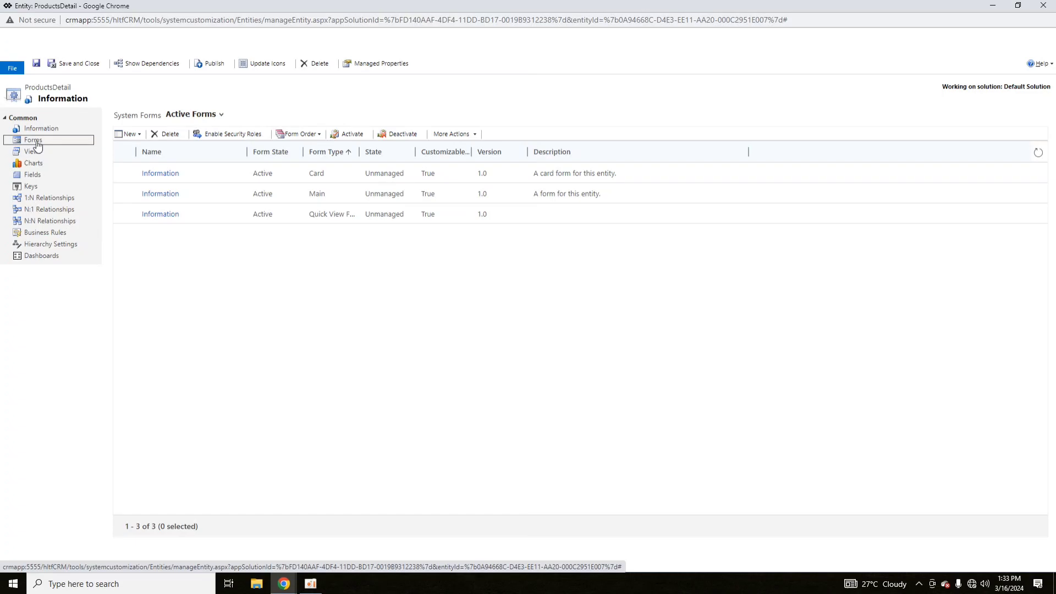
pyautogui.doubleClick(255, 193)
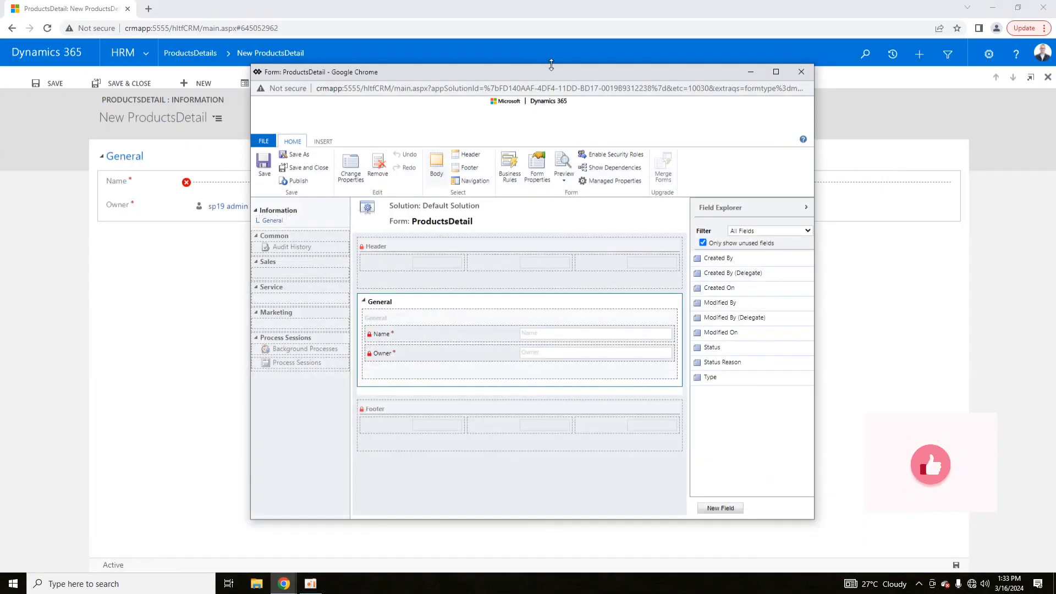
pyautogui.moveTo(551, 65); pyautogui.dragTo(545, 137)
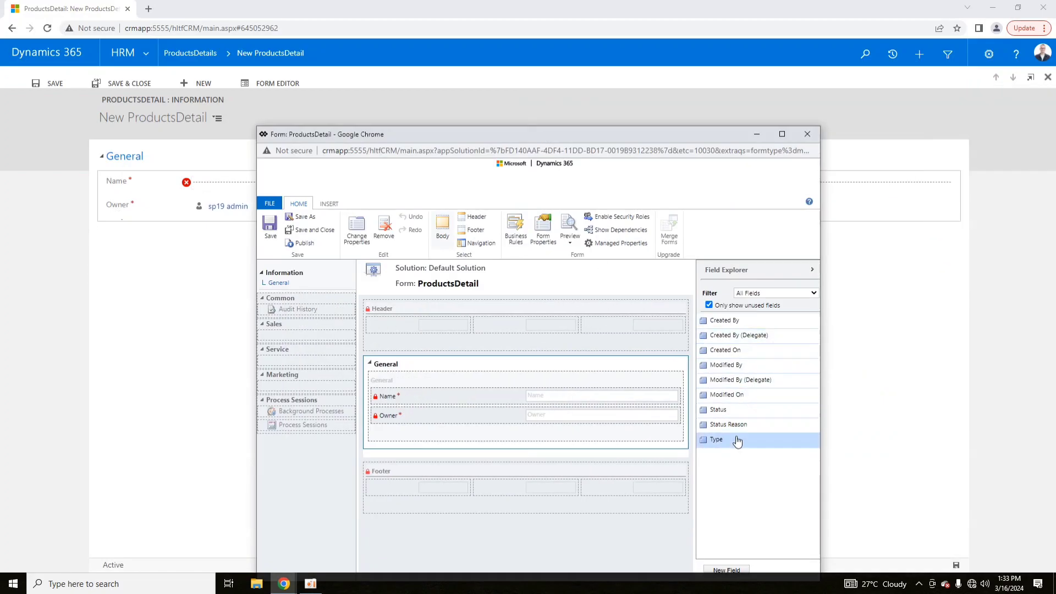
pyautogui.moveTo(736, 439); pyautogui.dragTo(420, 420)
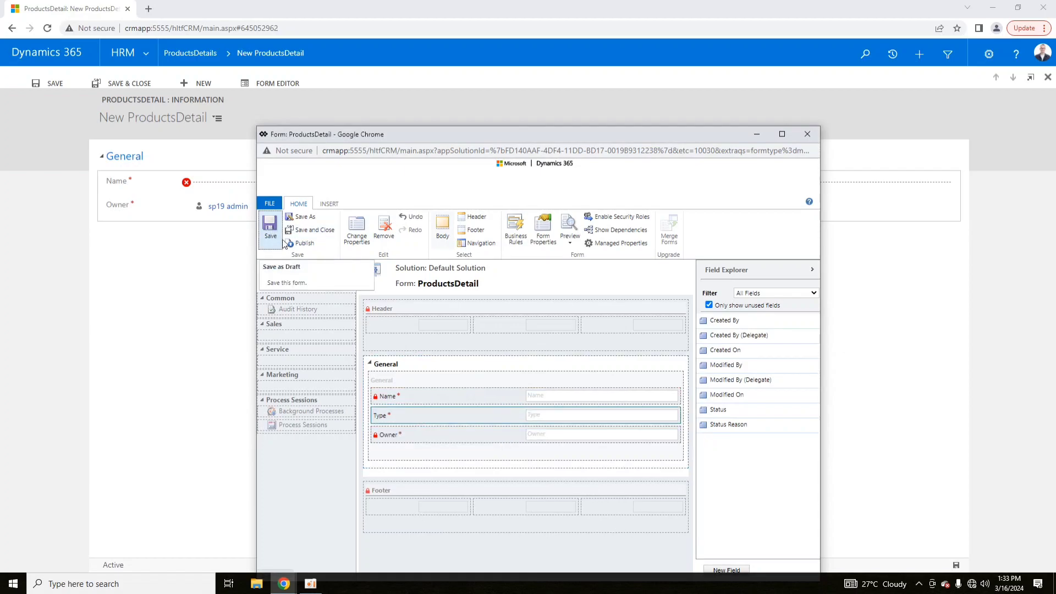
pyautogui.click(307, 245)
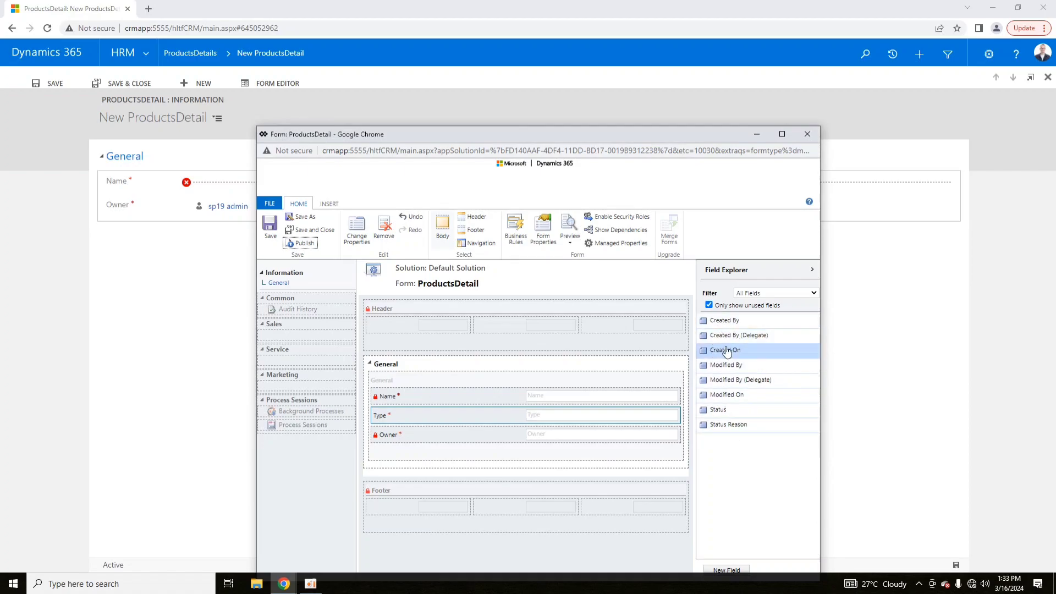
# Step: Reload the new record form, verify Type offers Item1, Item2, Item3, then return to the list
pyautogui.click(807, 135)
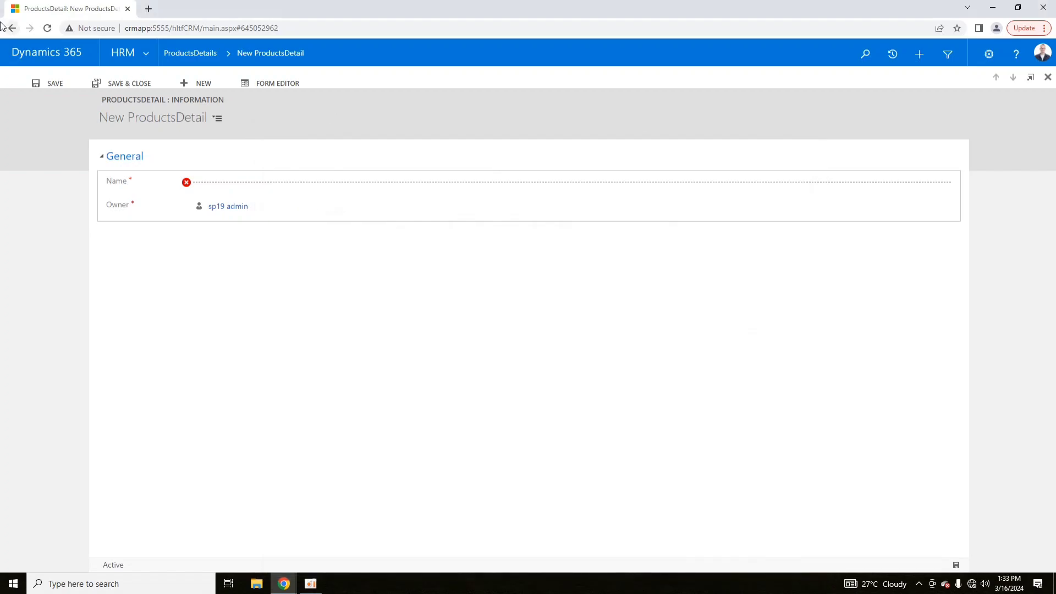
pyautogui.click(47, 28)
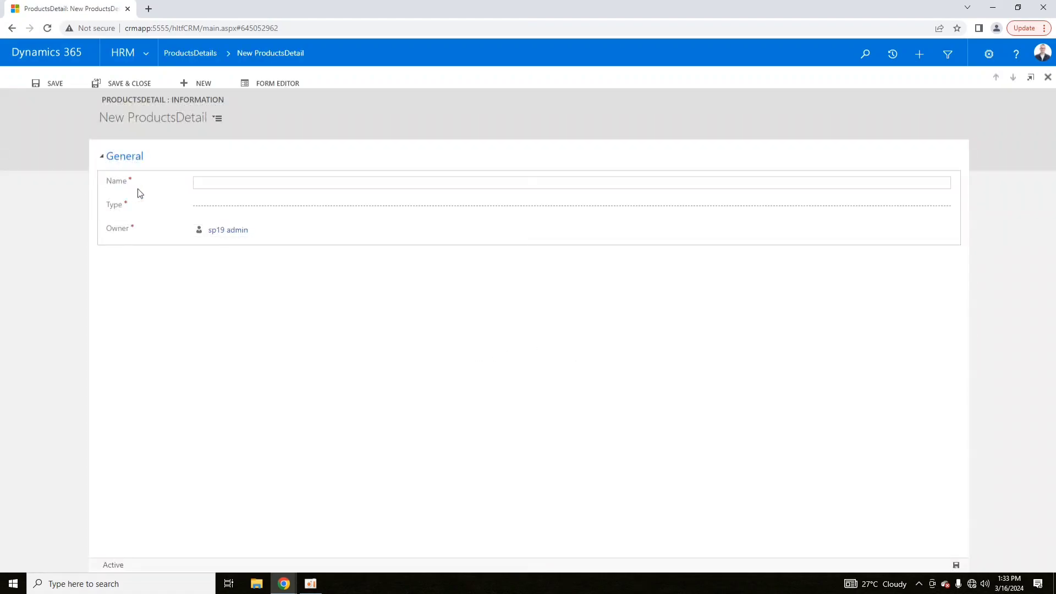
pyautogui.click(212, 210)
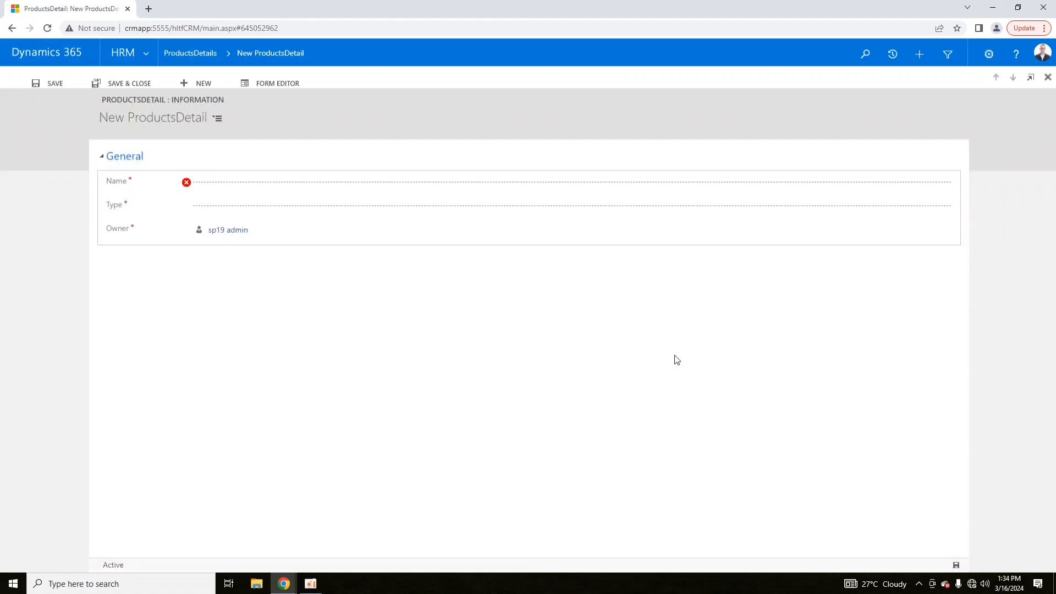
pyautogui.click(950, 208)
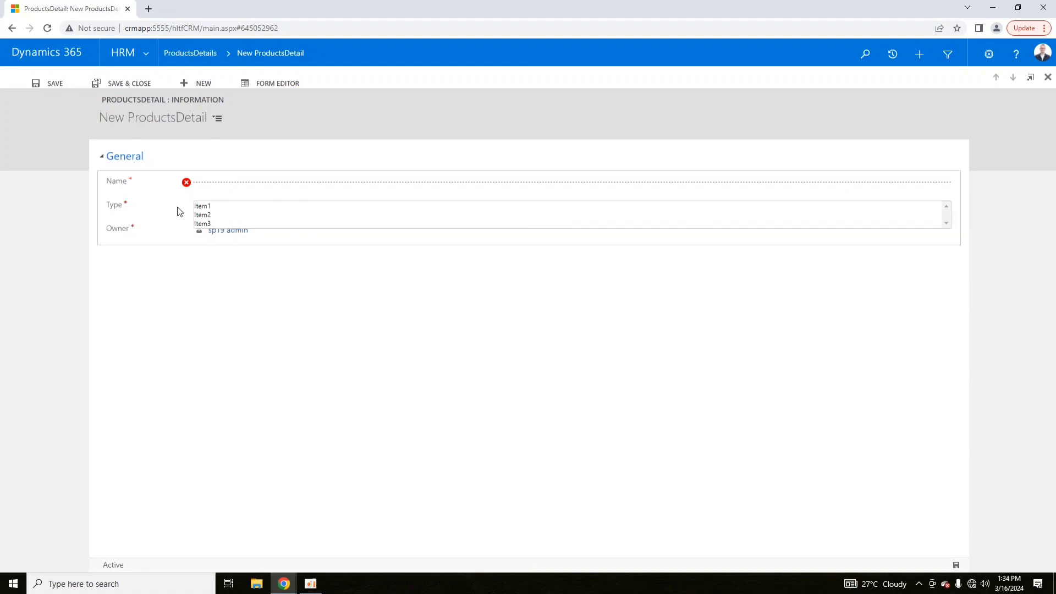
pyautogui.click(231, 374)
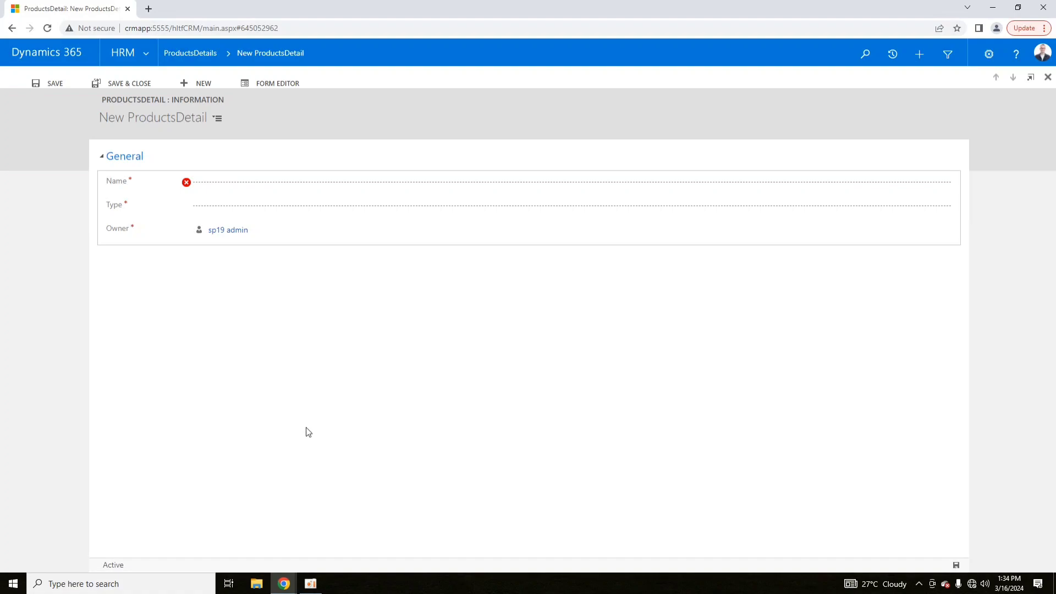
pyautogui.click(190, 53)
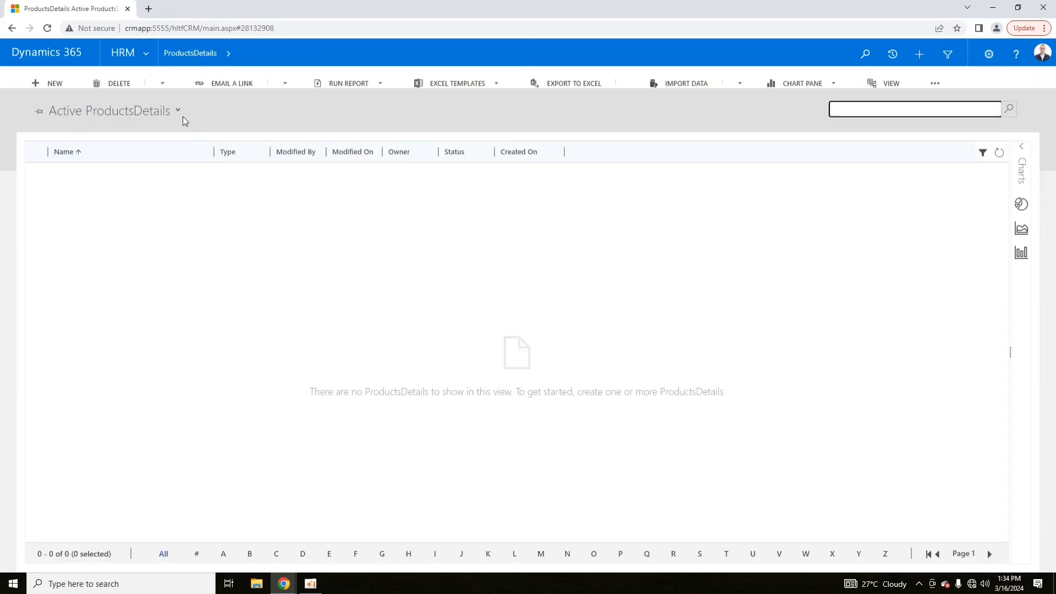
pyautogui.click(127, 51)
pyautogui.click(143, 55)
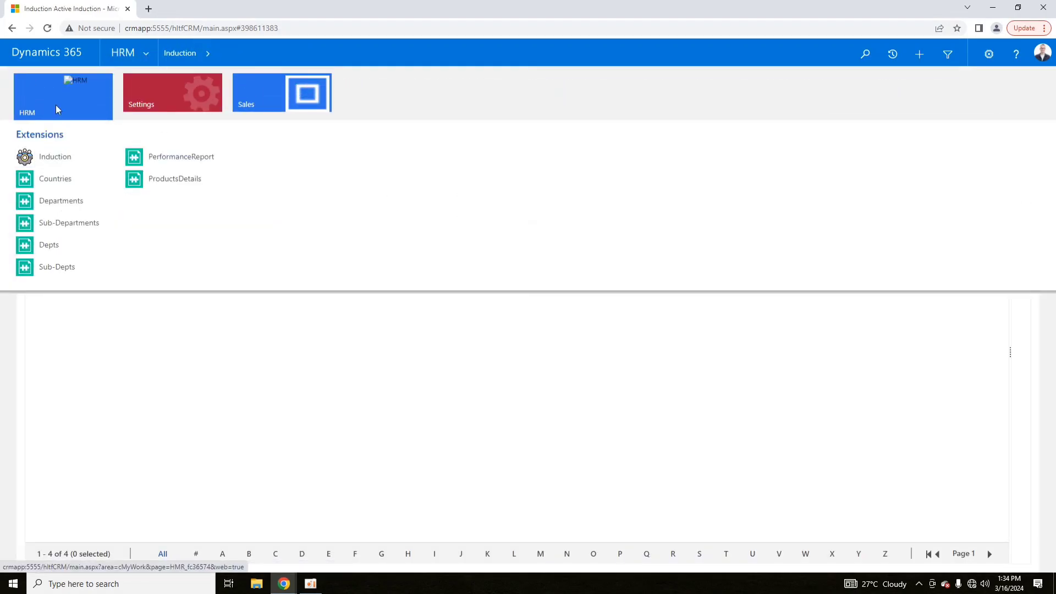
pyautogui.click(167, 178)
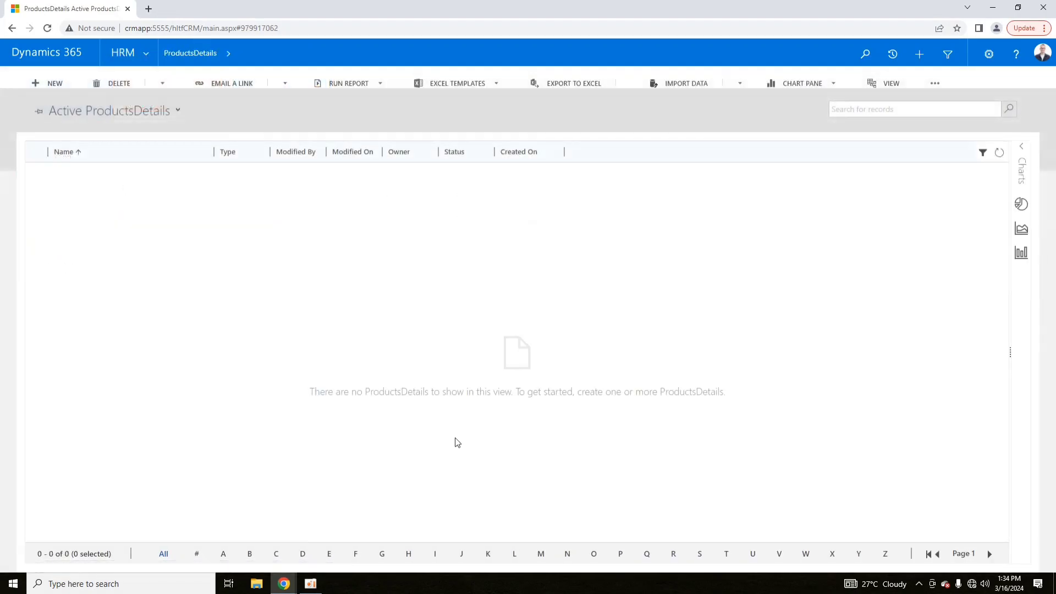